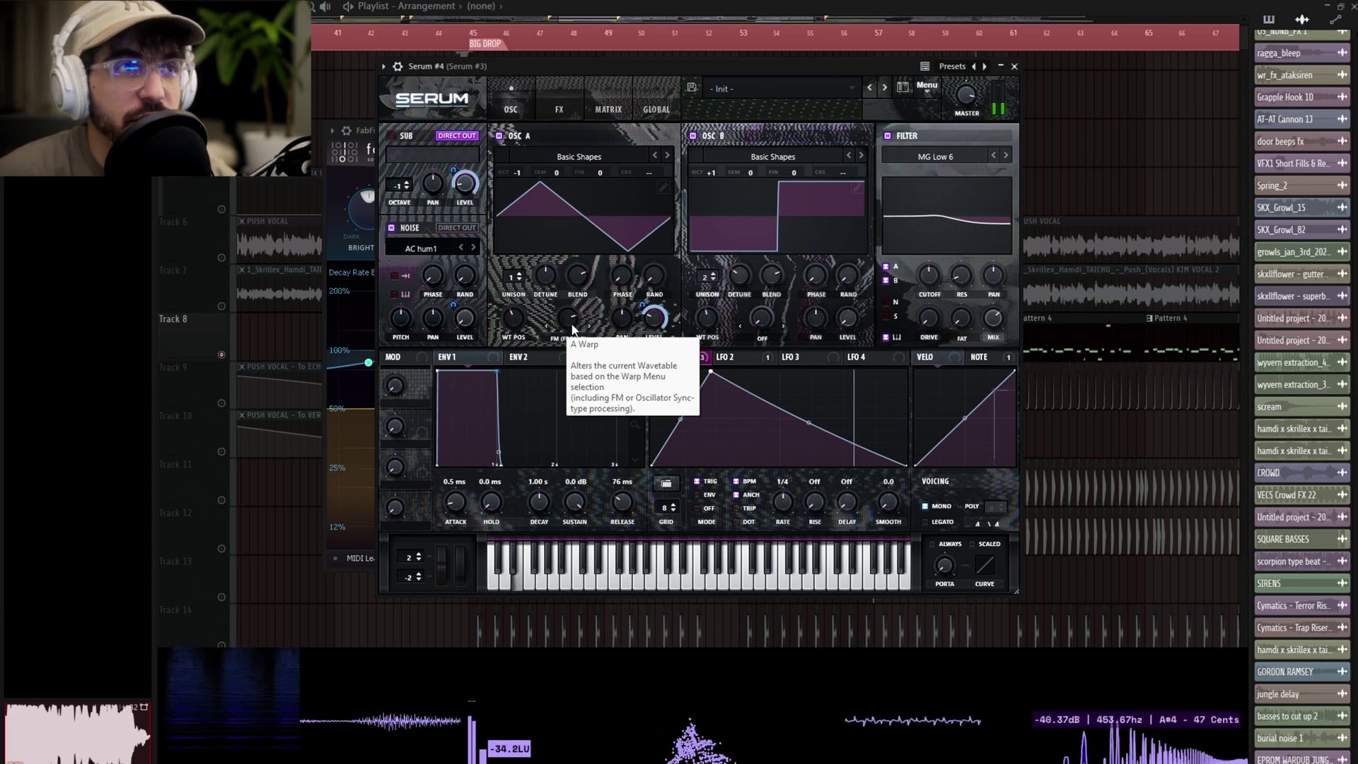
pyautogui.moveTo(569, 329); pyautogui.dragTo(576, 274)
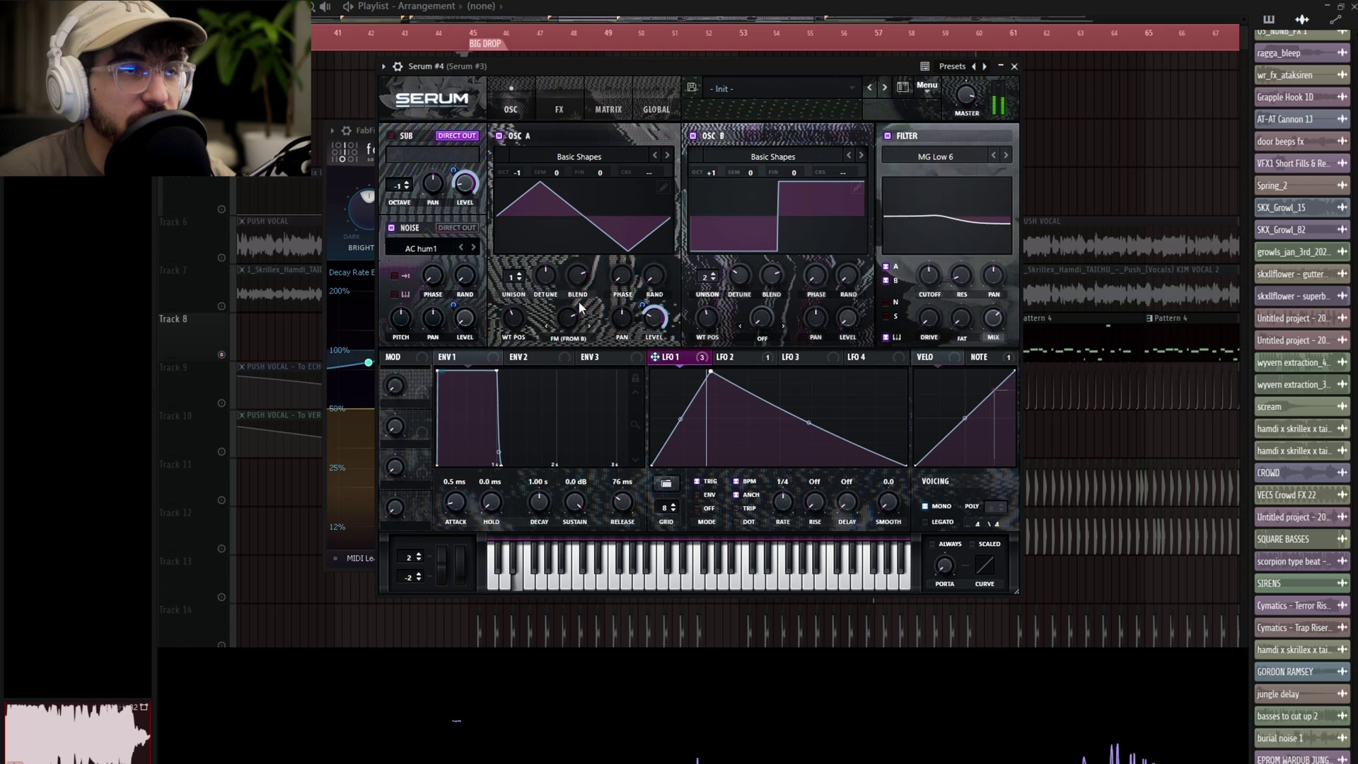
pyautogui.moveTo(568, 318)
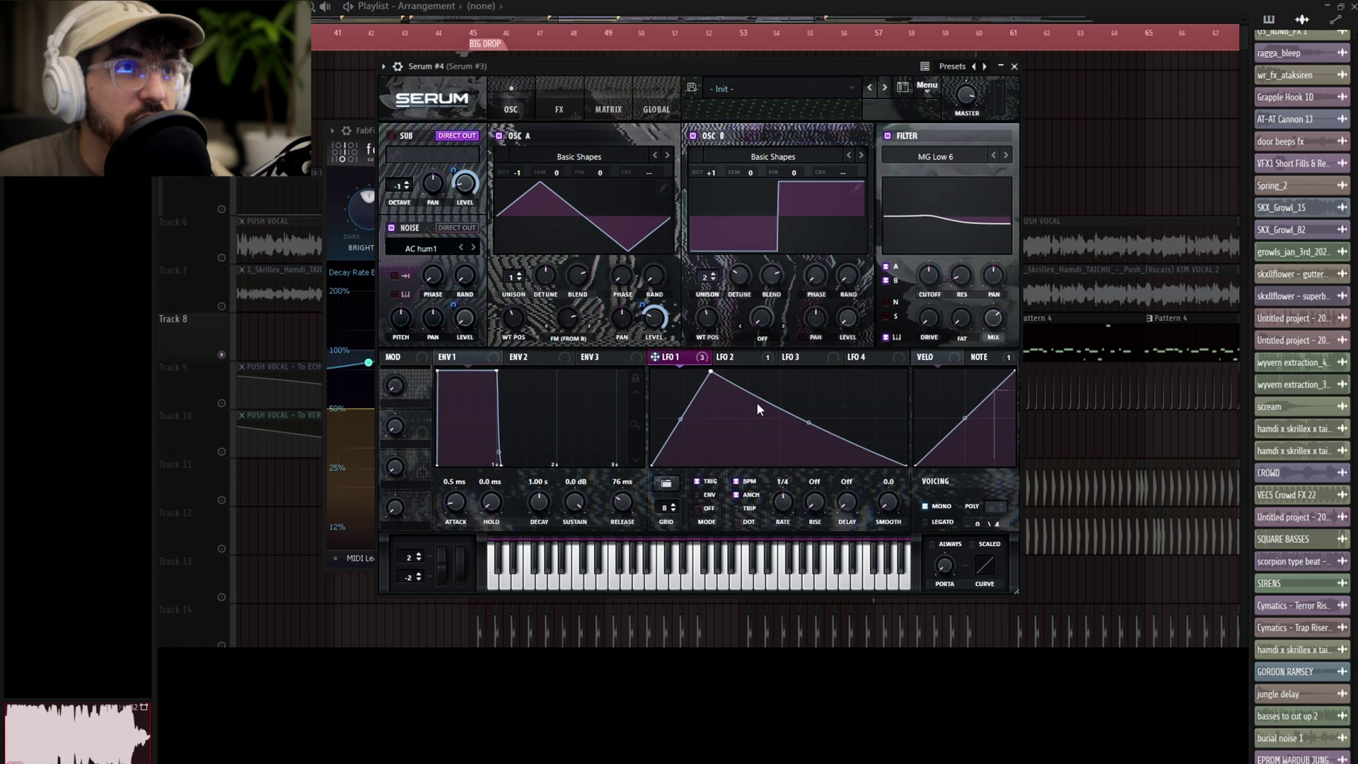
# Step: Turn on the sub oscillator and play the bass back briefly to hear it
pyautogui.click(391, 135)
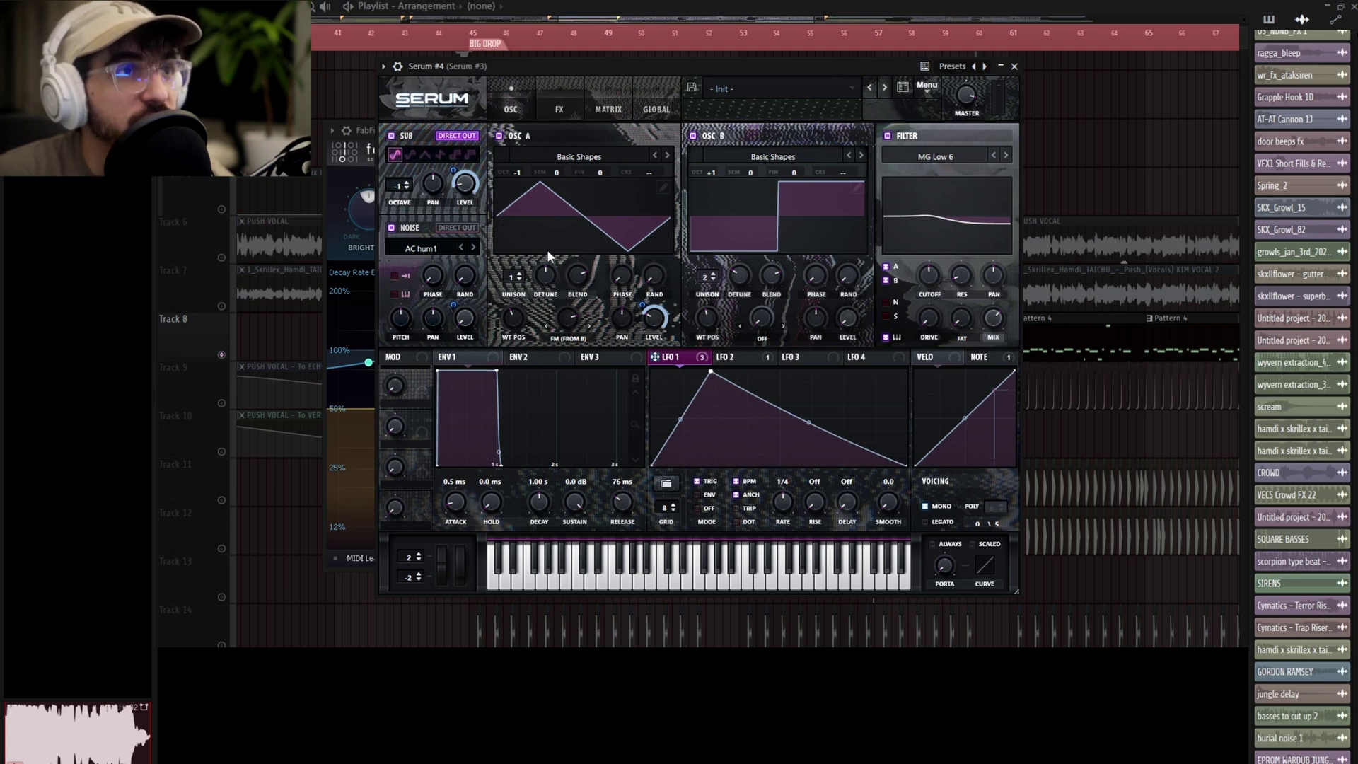
pyautogui.press('space')
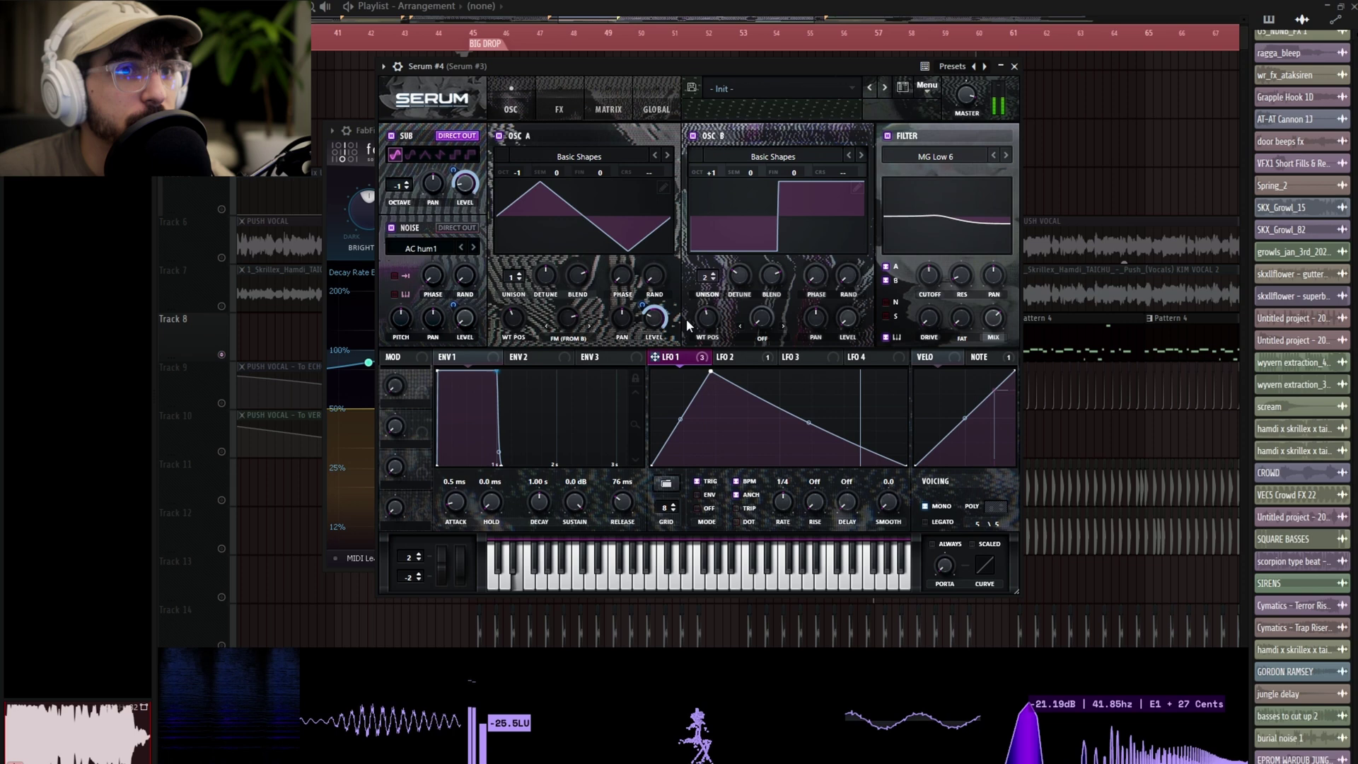
pyautogui.moveTo(941, 707)
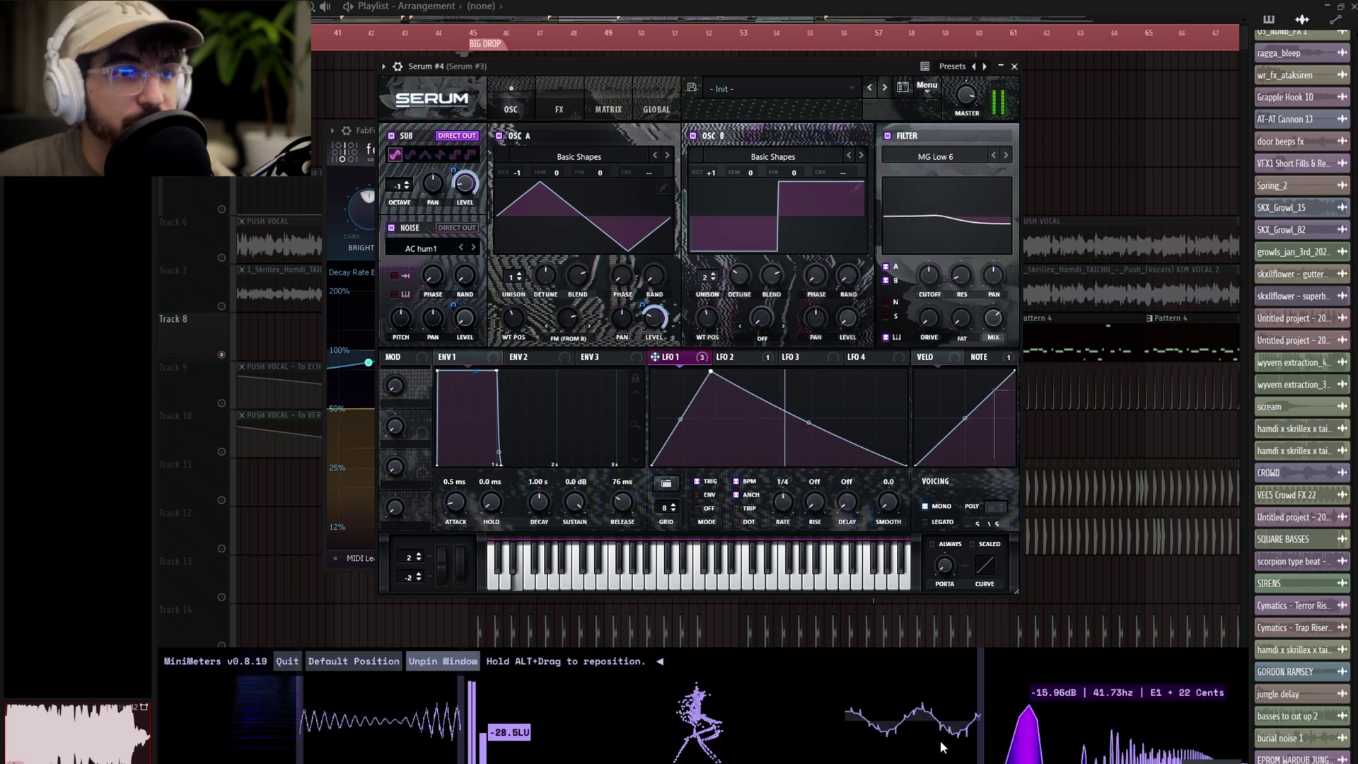
pyautogui.press('space')
# Step: Examine the LFO 2 curve and its routing to the master tuning in the modulation matrix
pyautogui.click(746, 359)
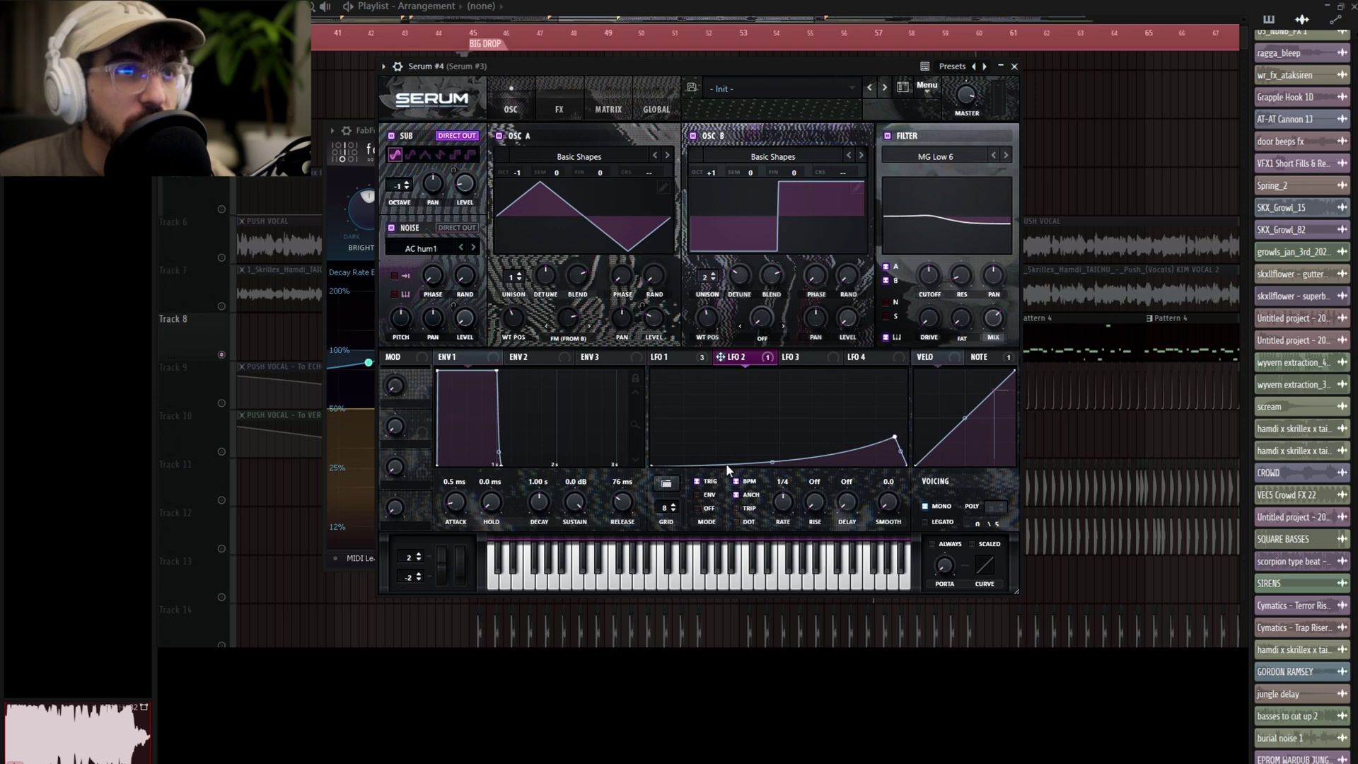
pyautogui.click(605, 106)
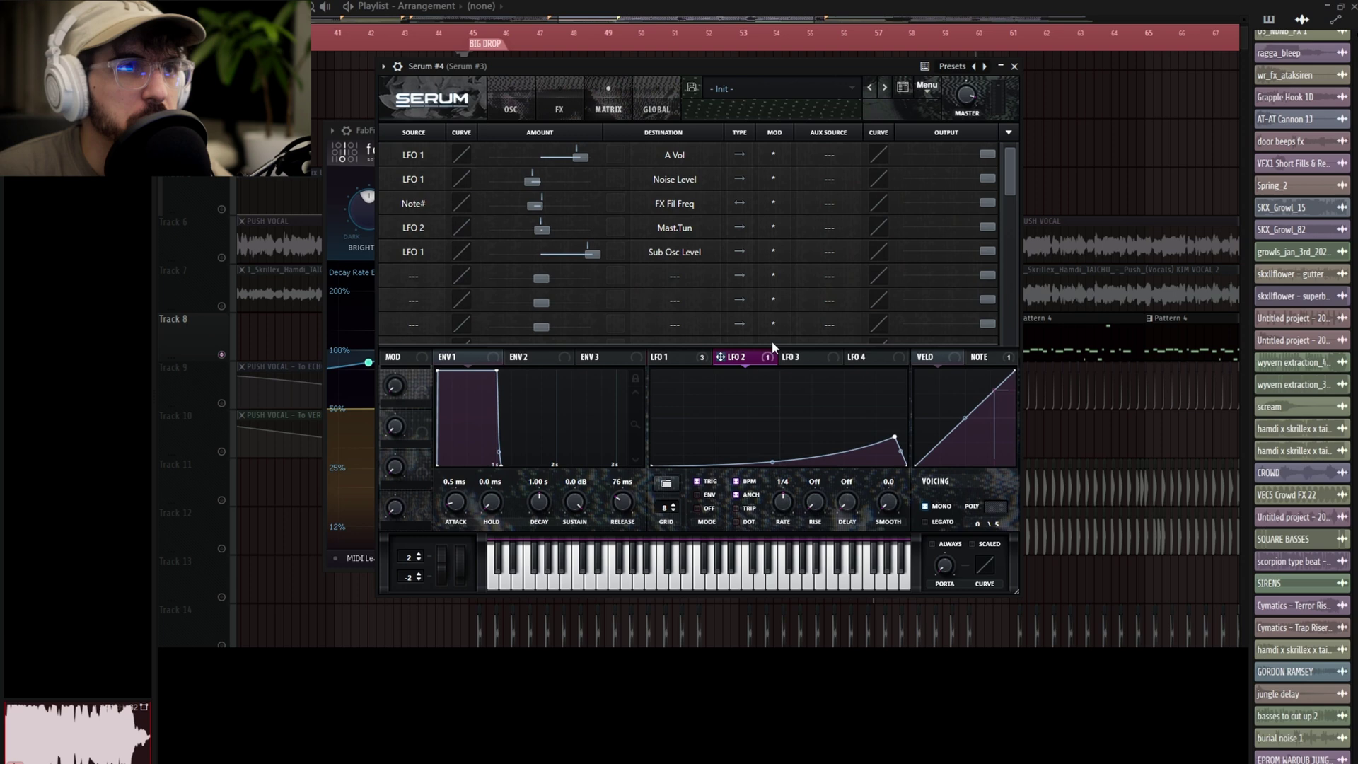
# Step: Remove the Distortion, Delay and Filter modules from the patch's effects rack, keeping Hyper/Dimension and EQ
pyautogui.click(558, 108)
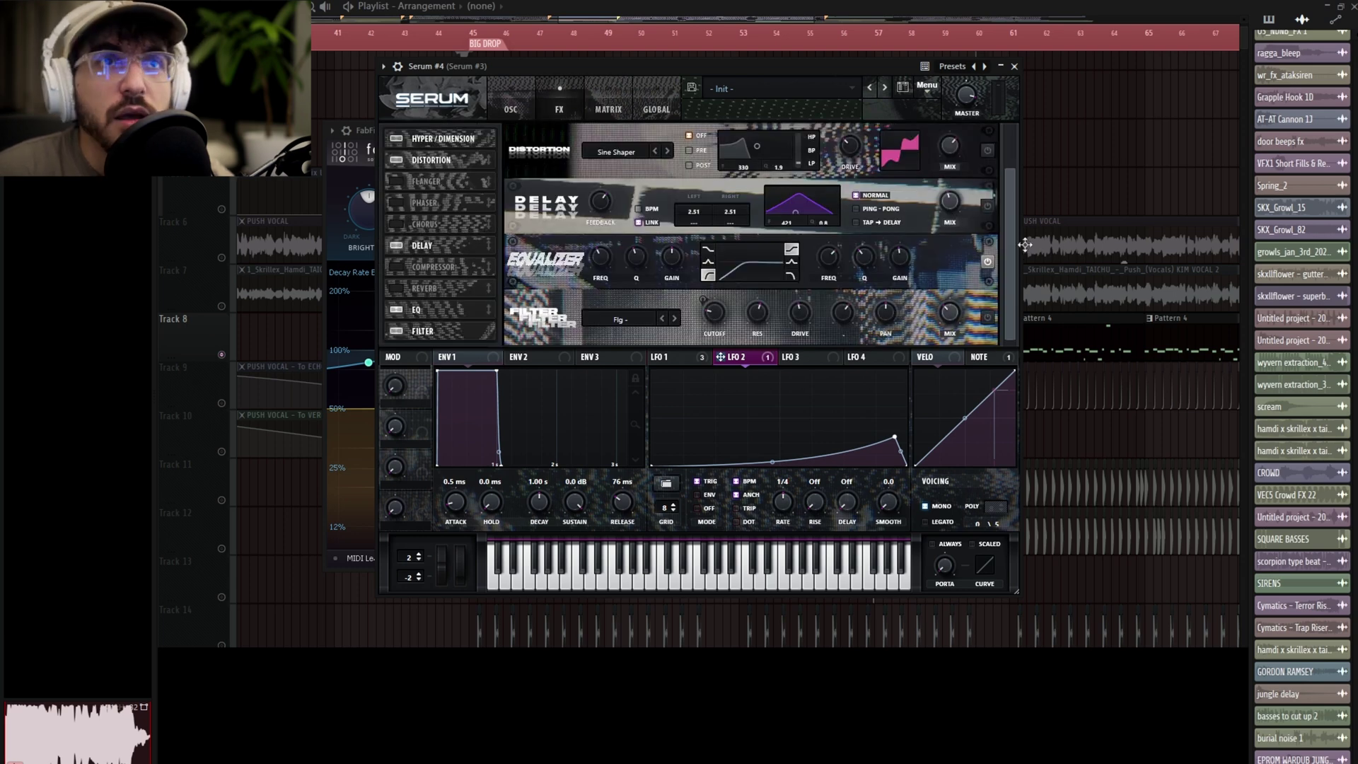
pyautogui.scroll(2, 1013, 247)
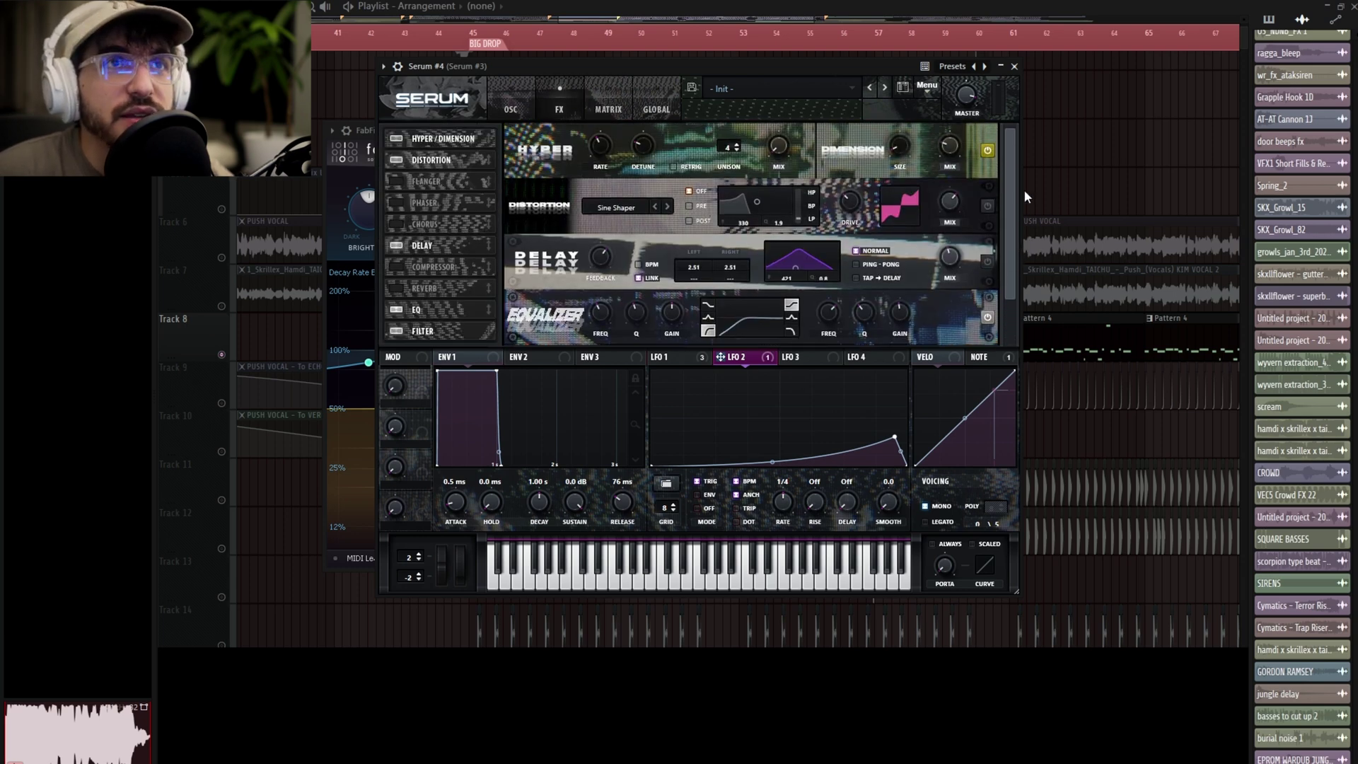
pyautogui.click(396, 160)
pyautogui.click(396, 246)
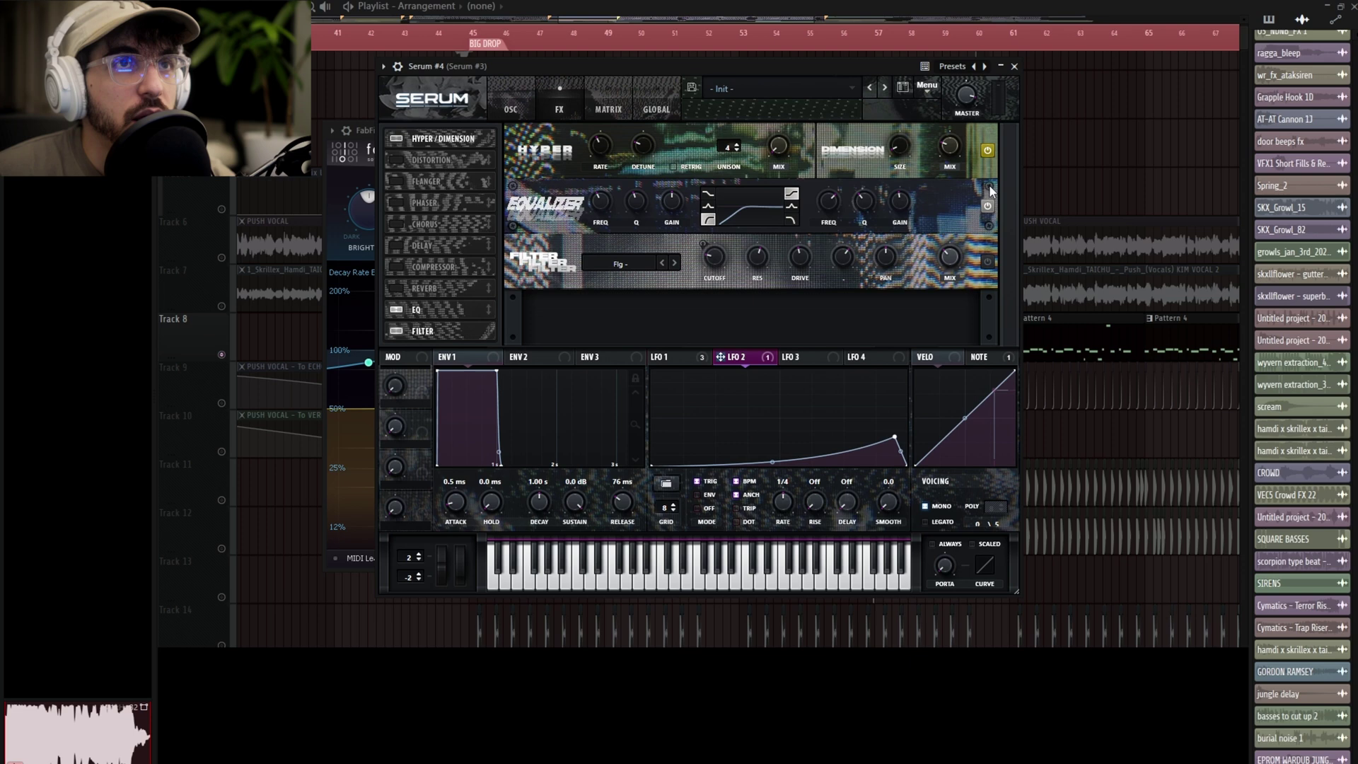
pyautogui.click(396, 331)
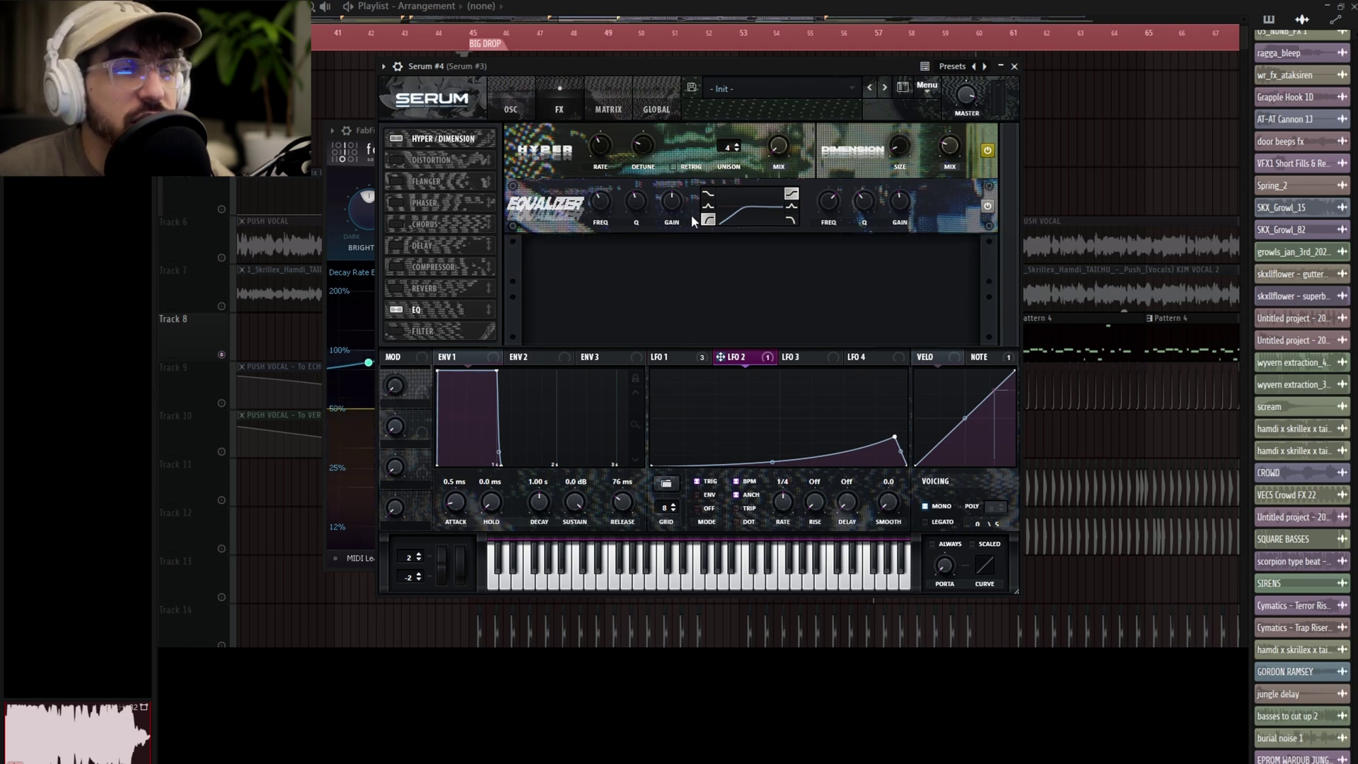
# Step: Return to the oscillator view and audition the patch, moving the synth window slightly out of the way
pyautogui.click(515, 108)
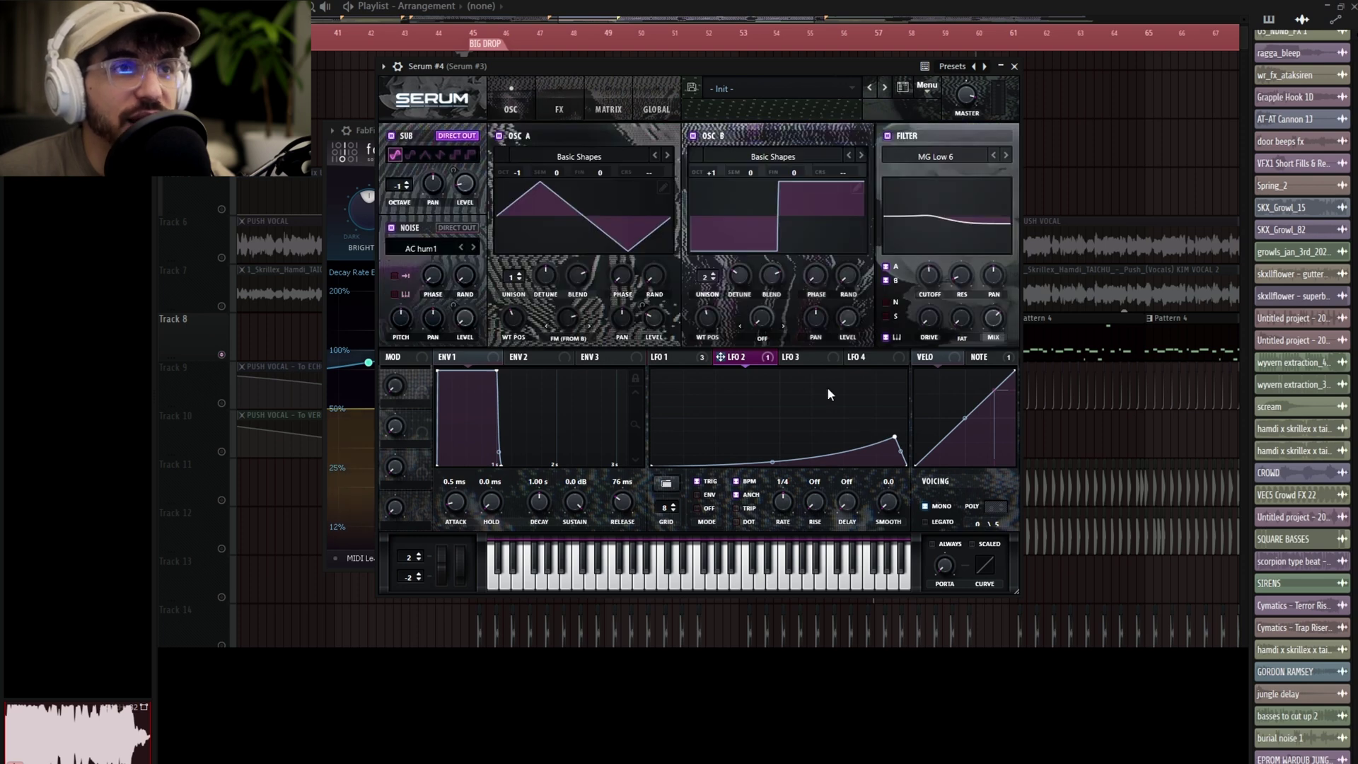
pyautogui.press('space')
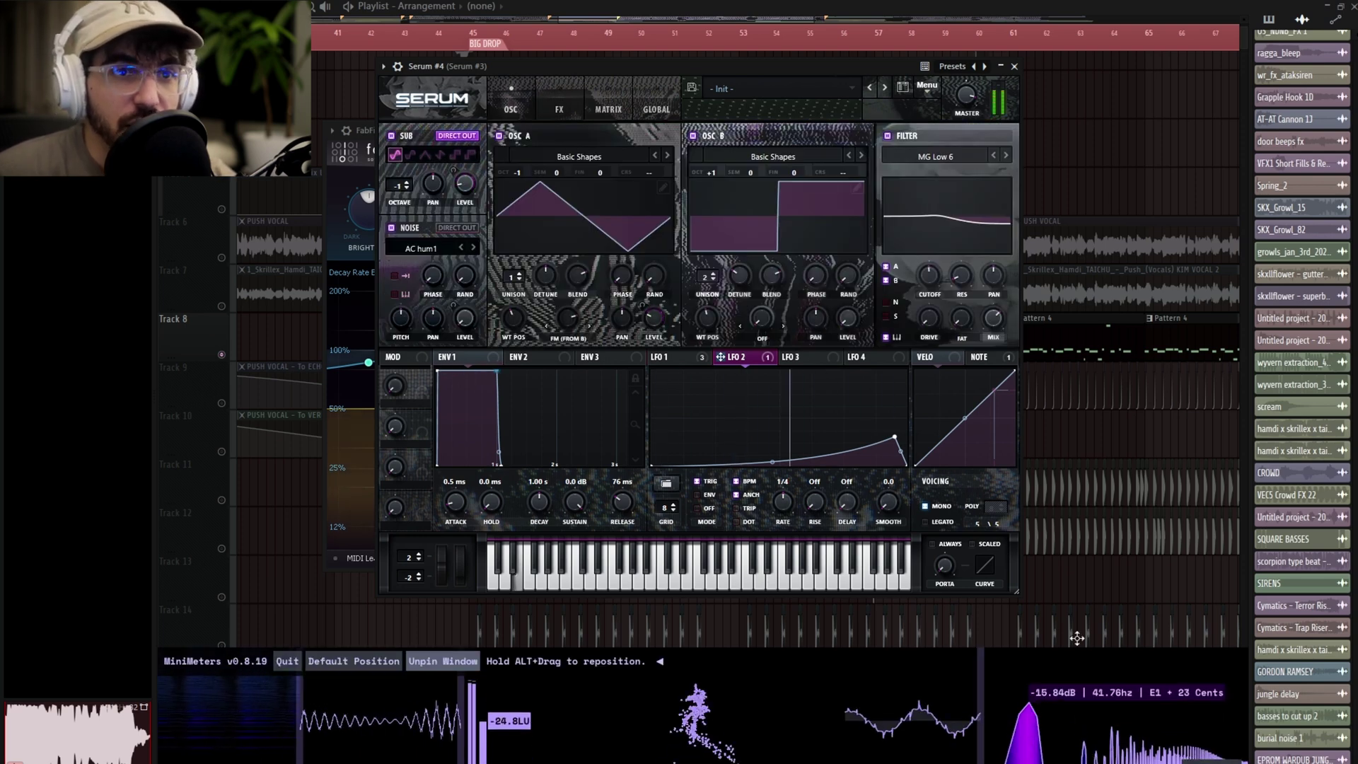
pyautogui.press('space')
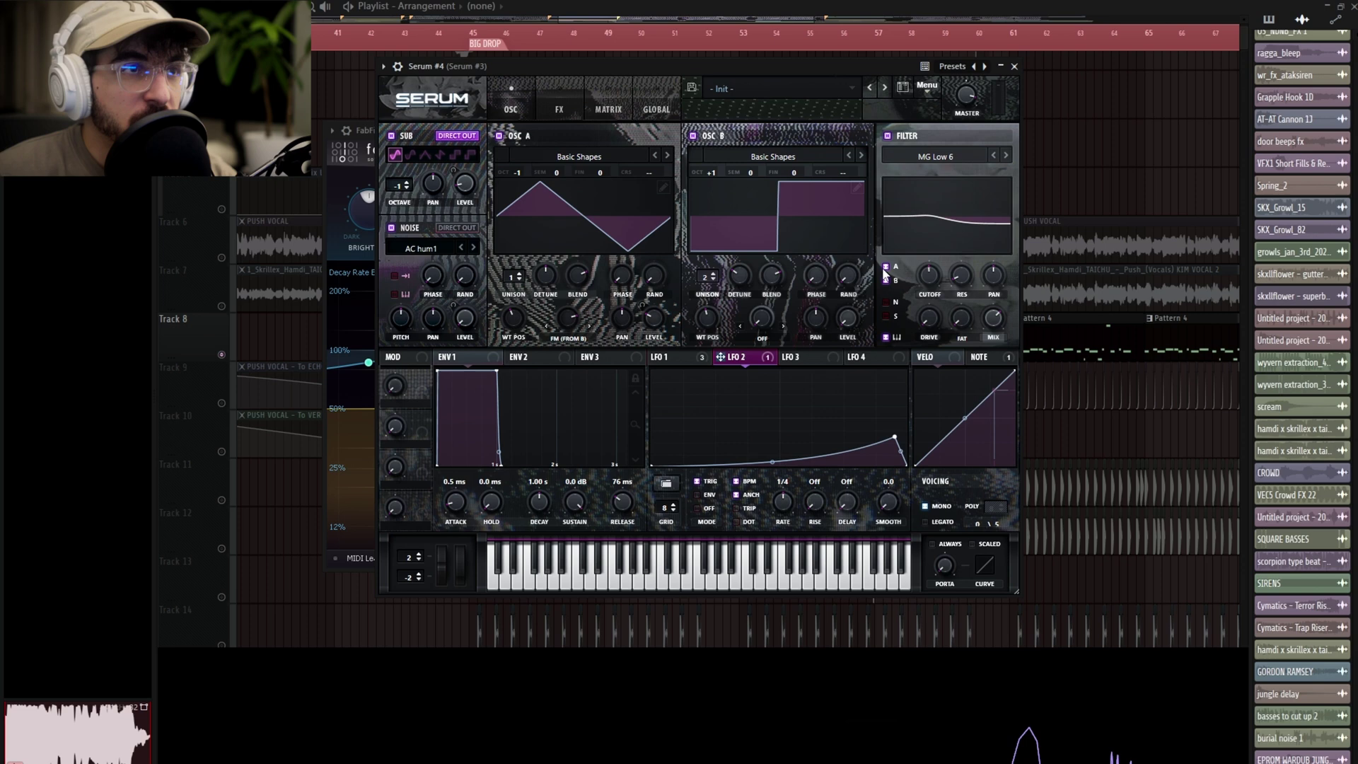
pyautogui.moveTo(816, 67); pyautogui.dragTo(763, 80)
pyautogui.press('space')
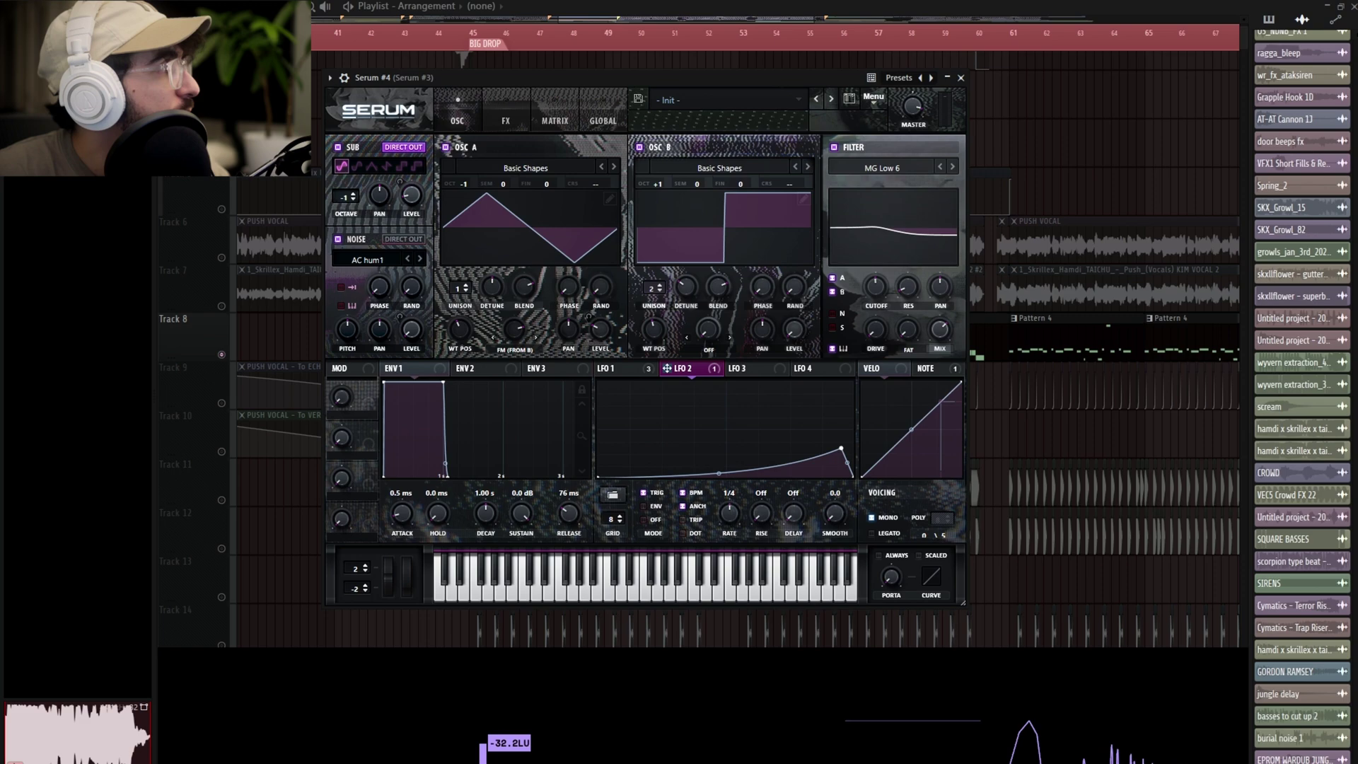
# Step: Open FabFilter Pro-R on the Serum #3 mixer track and examine its decay rate and post EQ bands
pyautogui.press('F9')
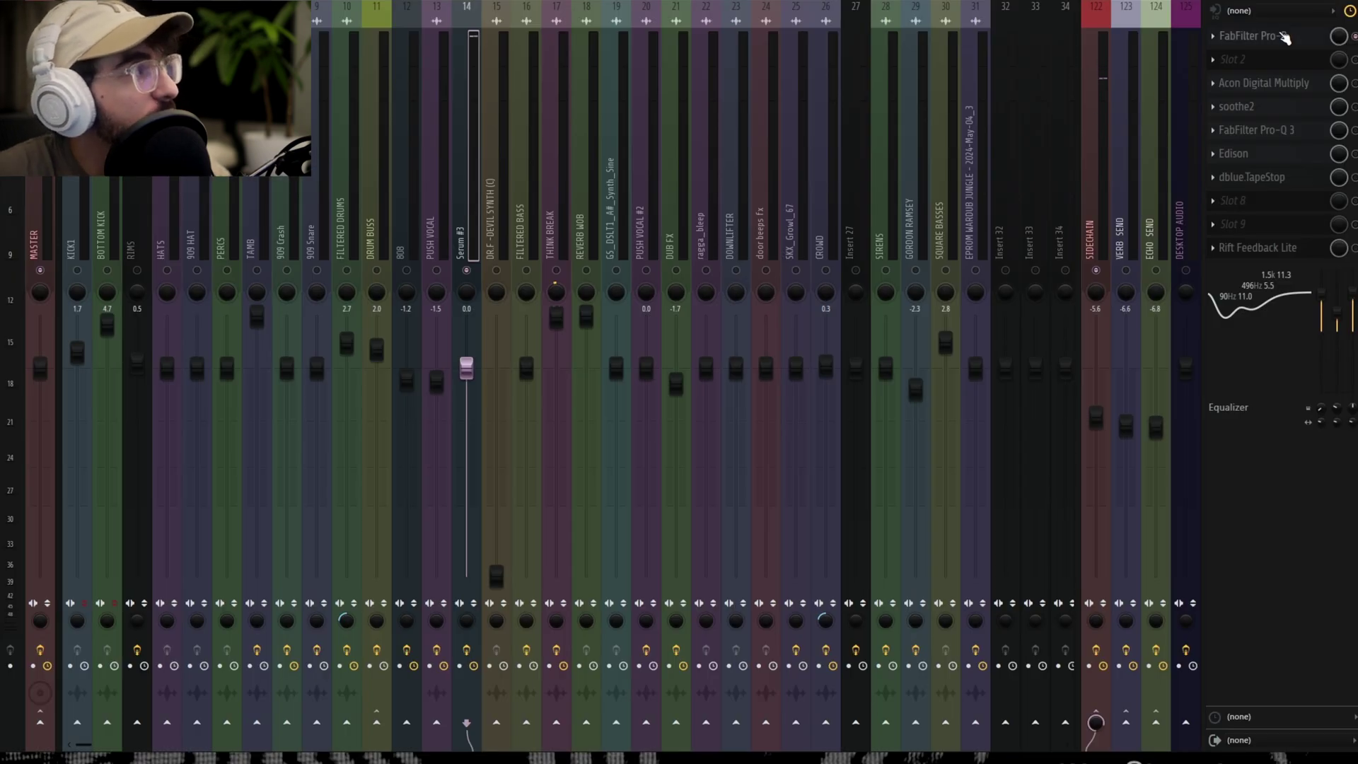
pyautogui.click(1252, 36)
pyautogui.moveTo(644, 126); pyautogui.dragTo(677, 146)
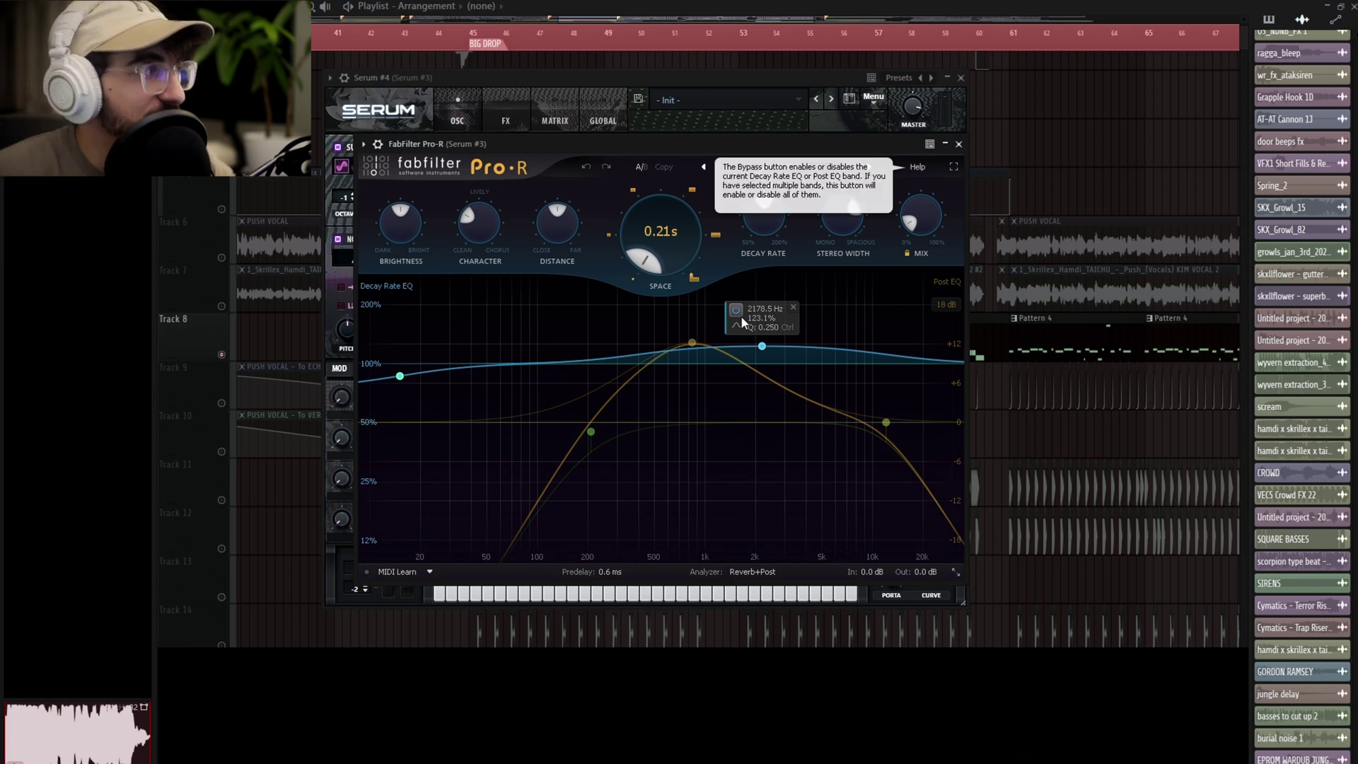
pyautogui.click(692, 343)
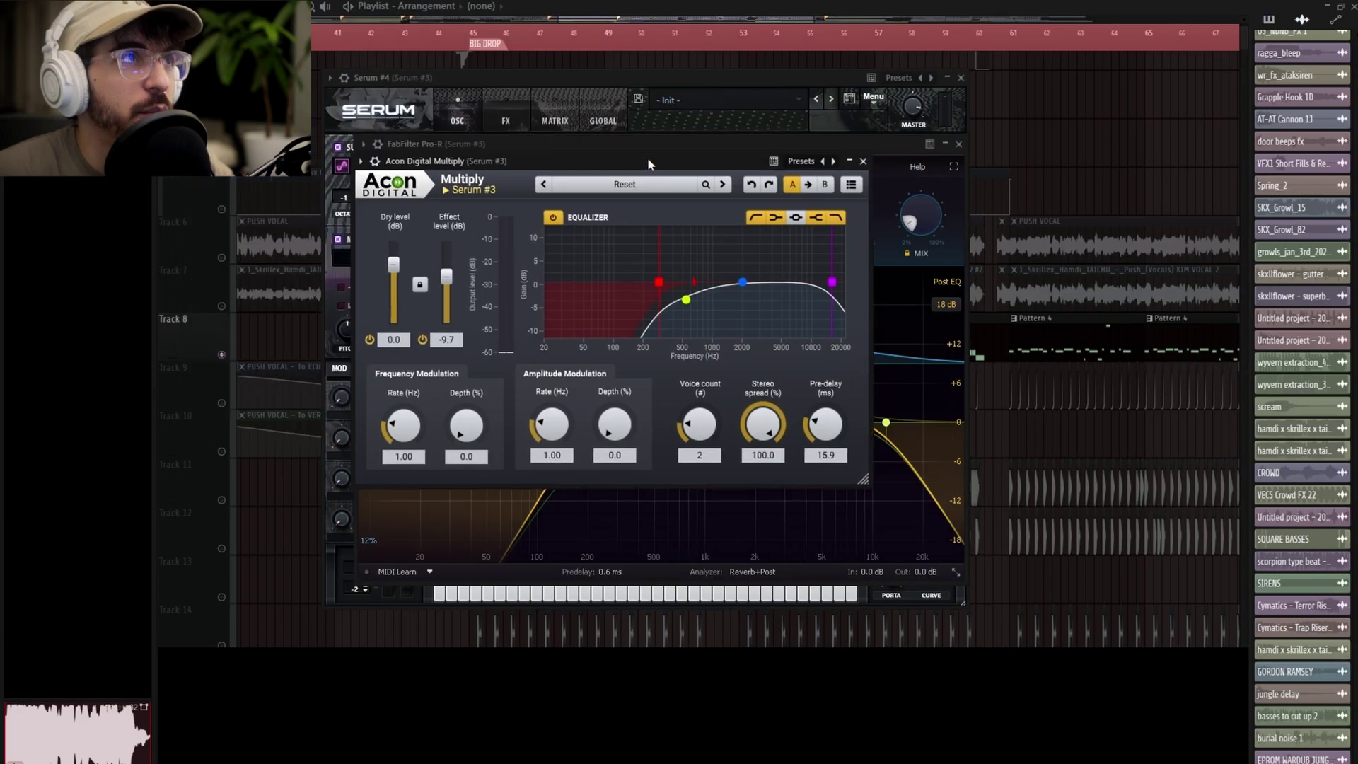
# Step: Open Acon Digital Multiply on the Serum #3 mixer track and compare the bass with the effect off and on
pyautogui.moveTo(647, 157); pyautogui.dragTo(694, 185)
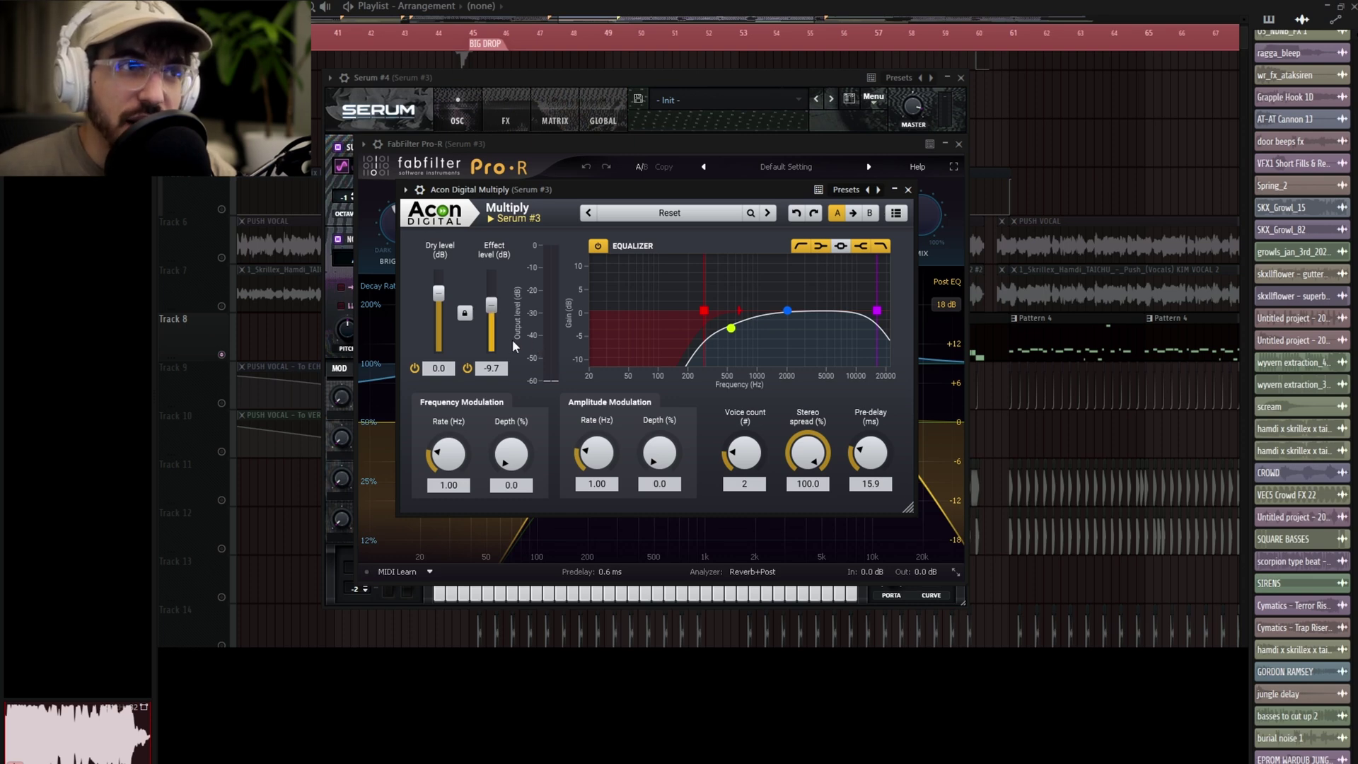
pyautogui.press('space')
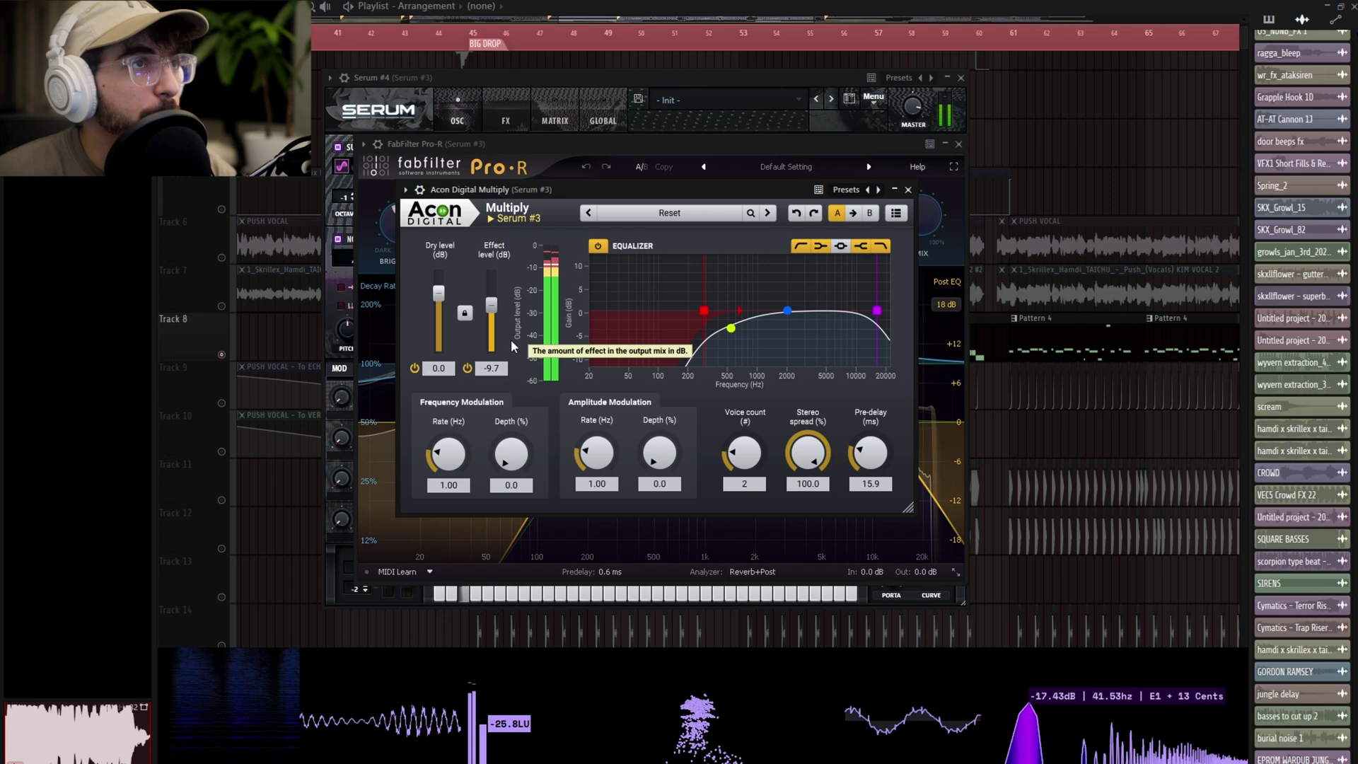
pyautogui.press('space')
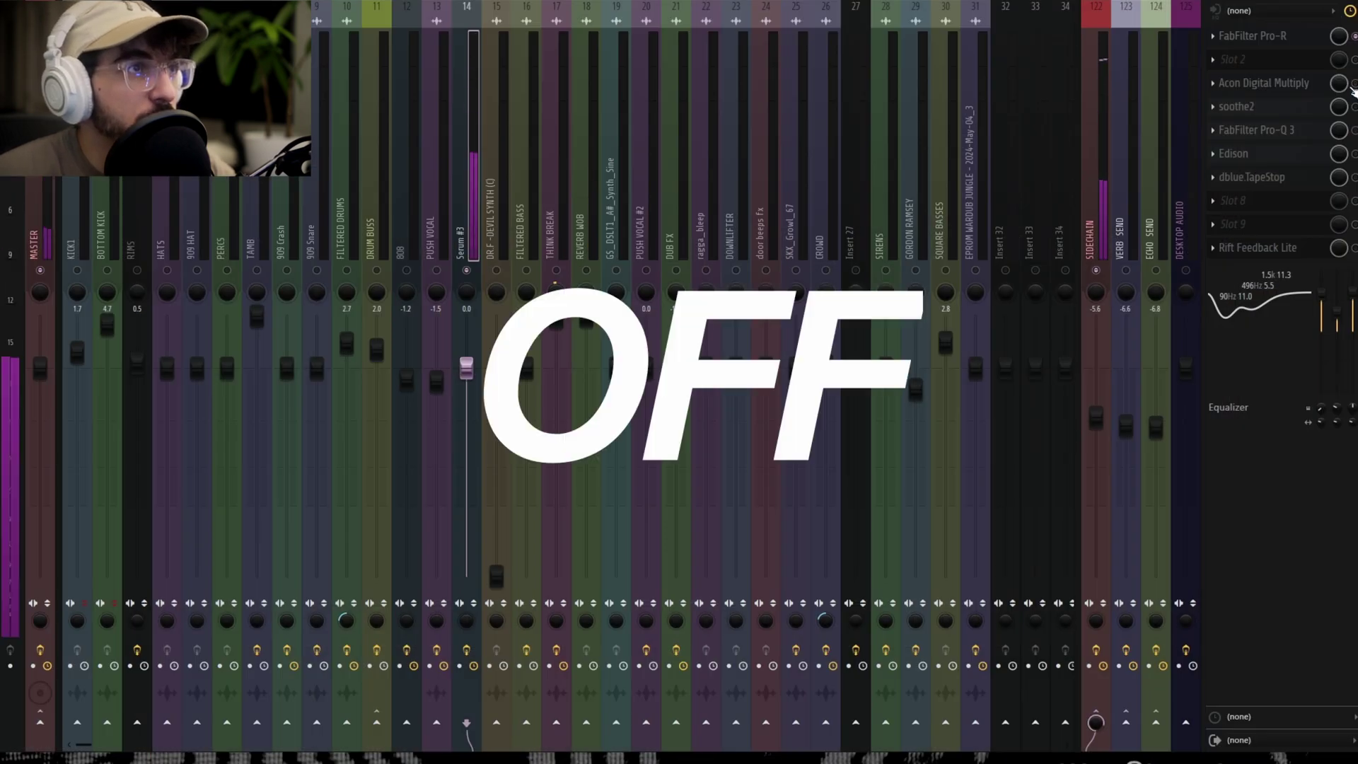
pyautogui.click(1351, 84)
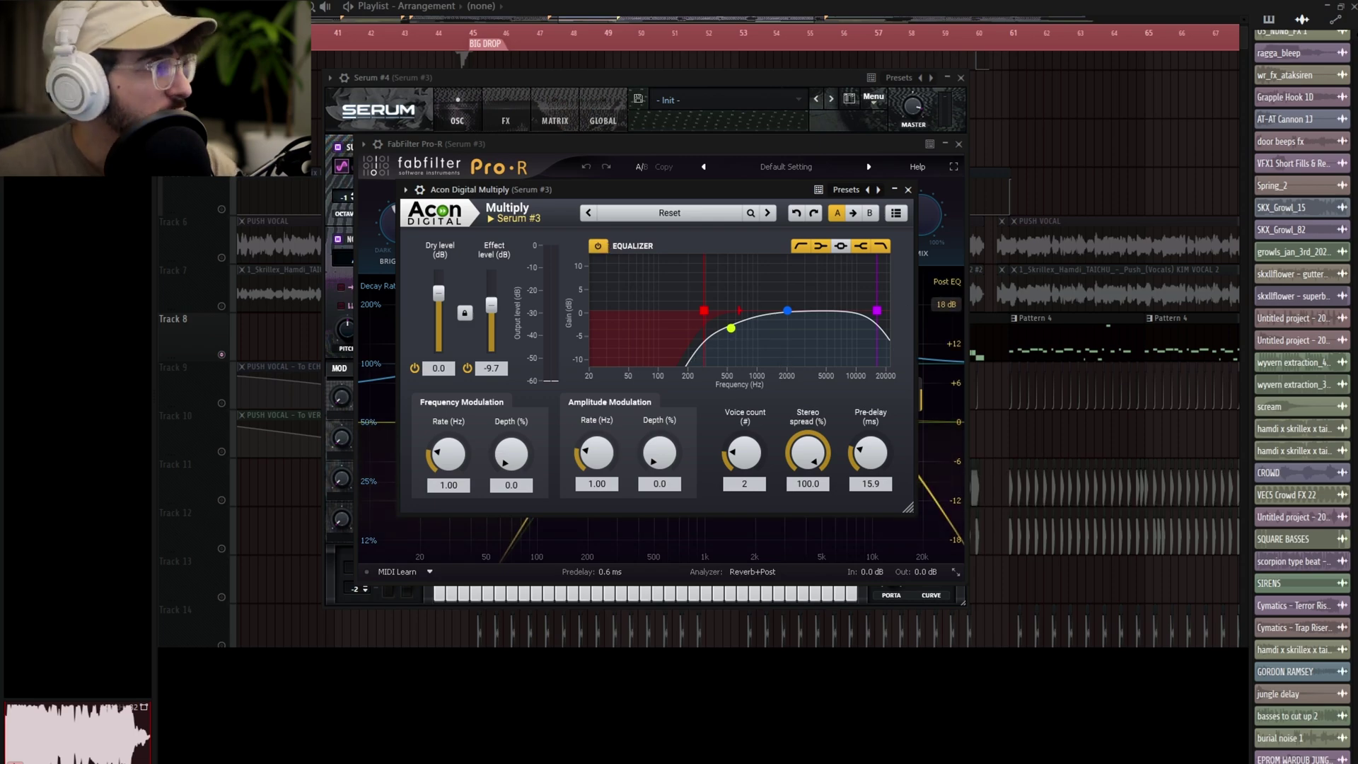
# Step: Open soothe2 on the Serum #3 mixer track, reposition its window and audition its processing
pyautogui.press('F9')
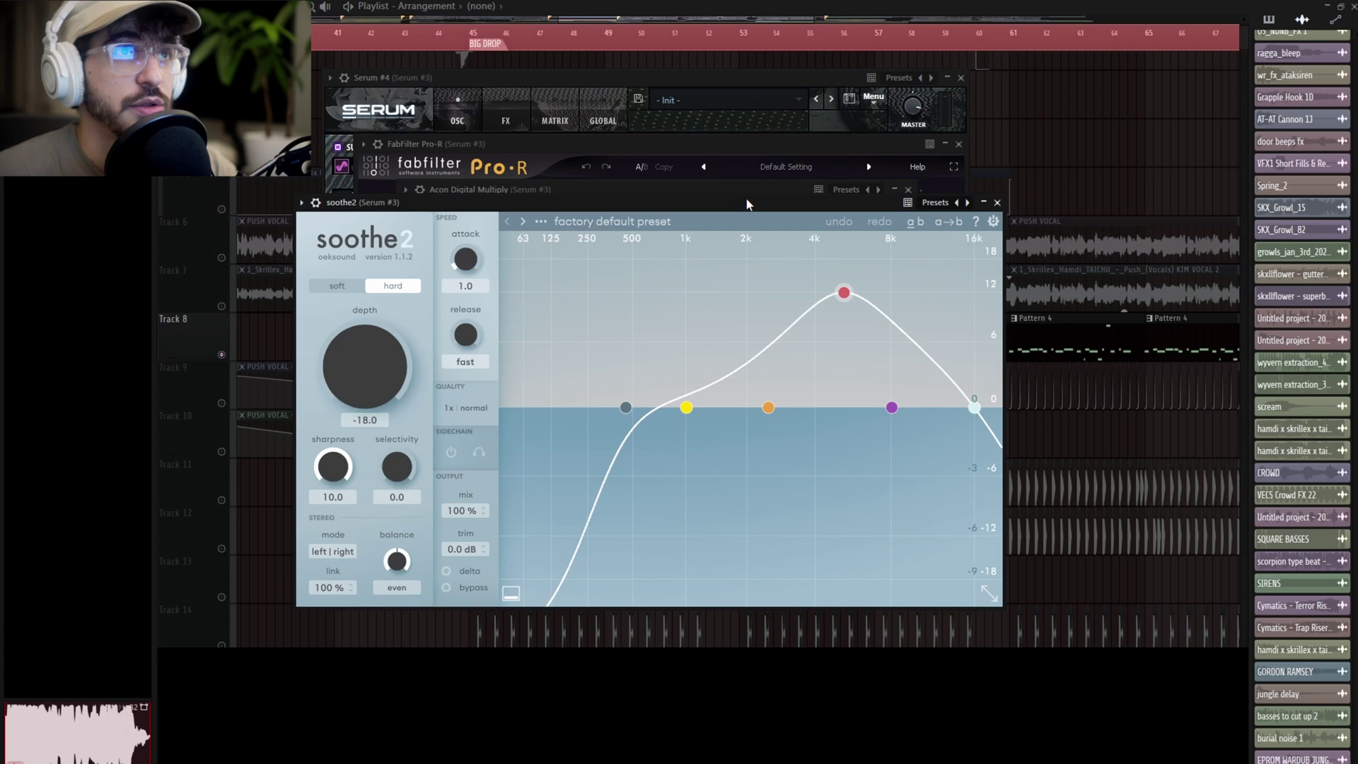
pyautogui.moveTo(743, 206); pyautogui.dragTo(778, 162)
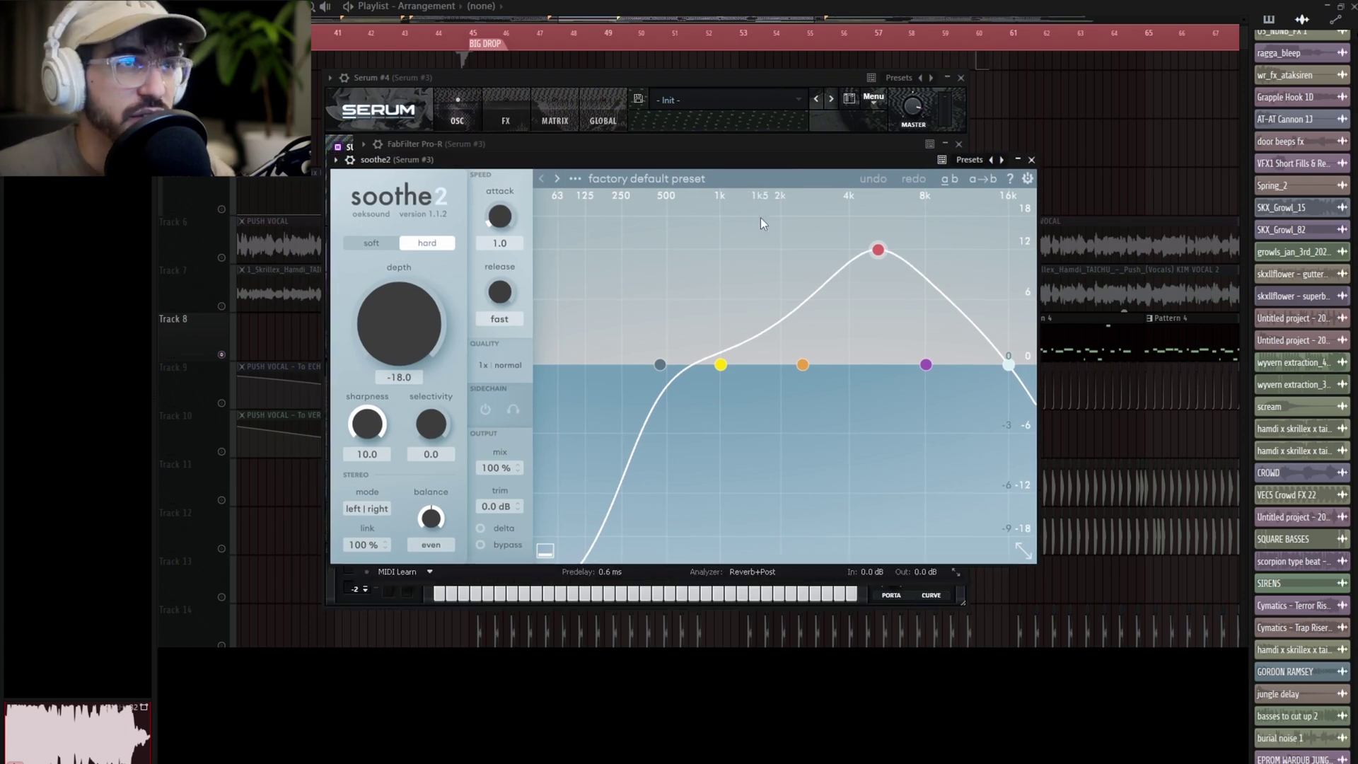
pyautogui.press('space')
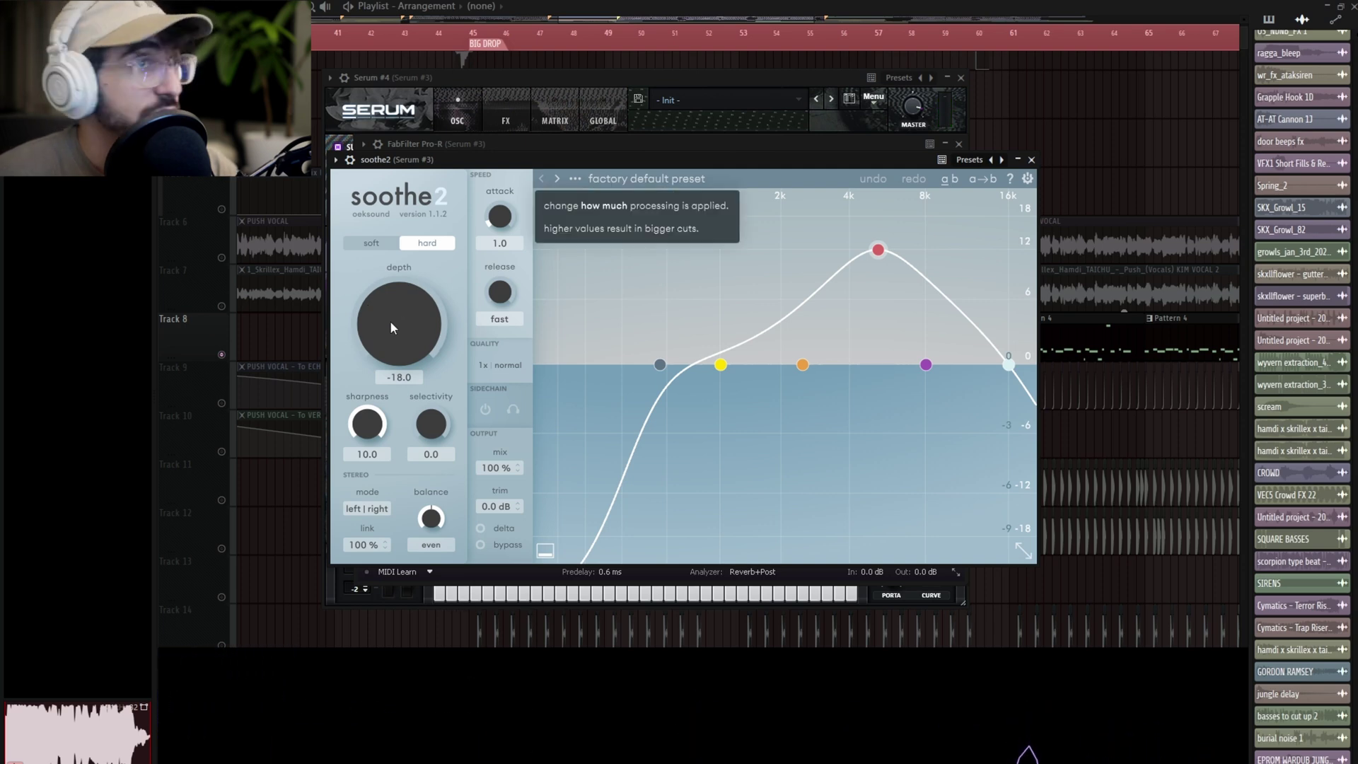
# Step: Open FabFilter Pro-Q 3 on the Serum #3 mixer track, examine its EQ bands and play the bass through it
pyautogui.press('F9')
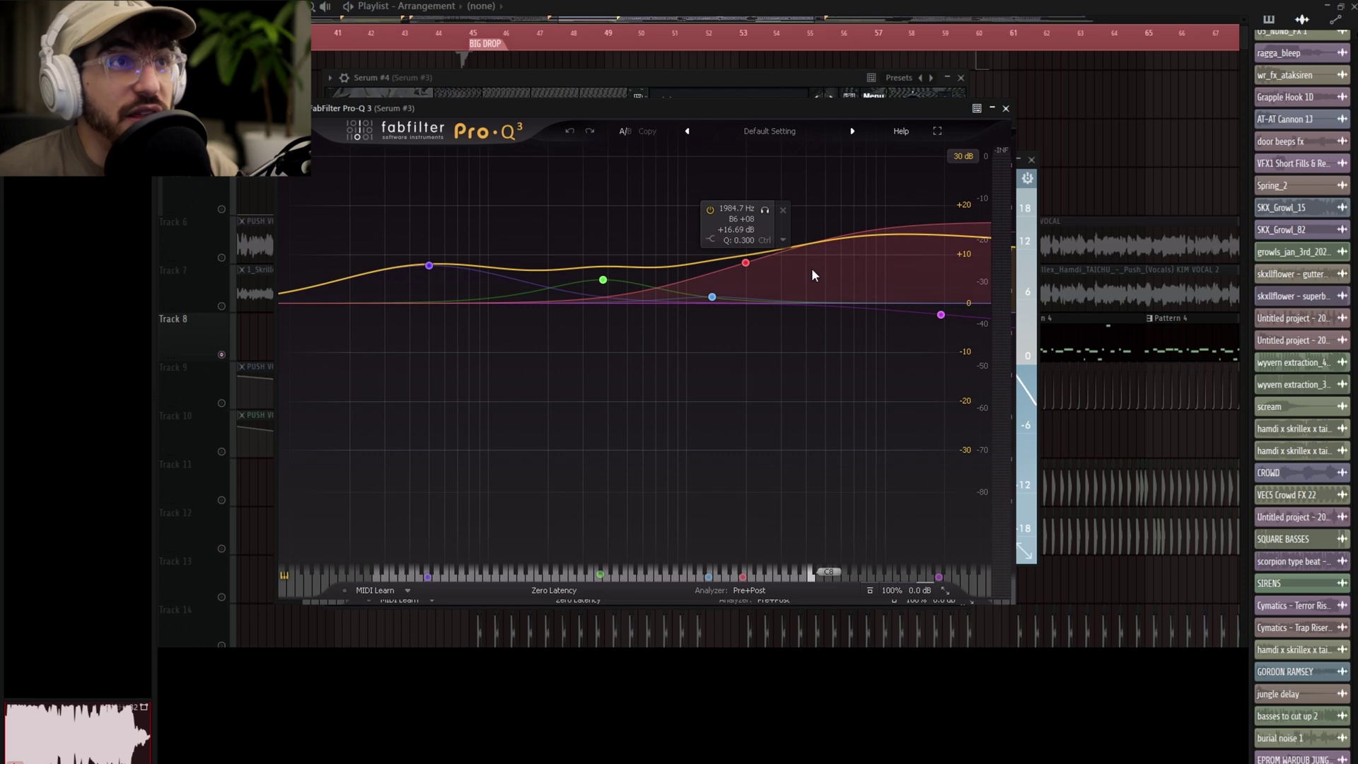
pyautogui.click(710, 209)
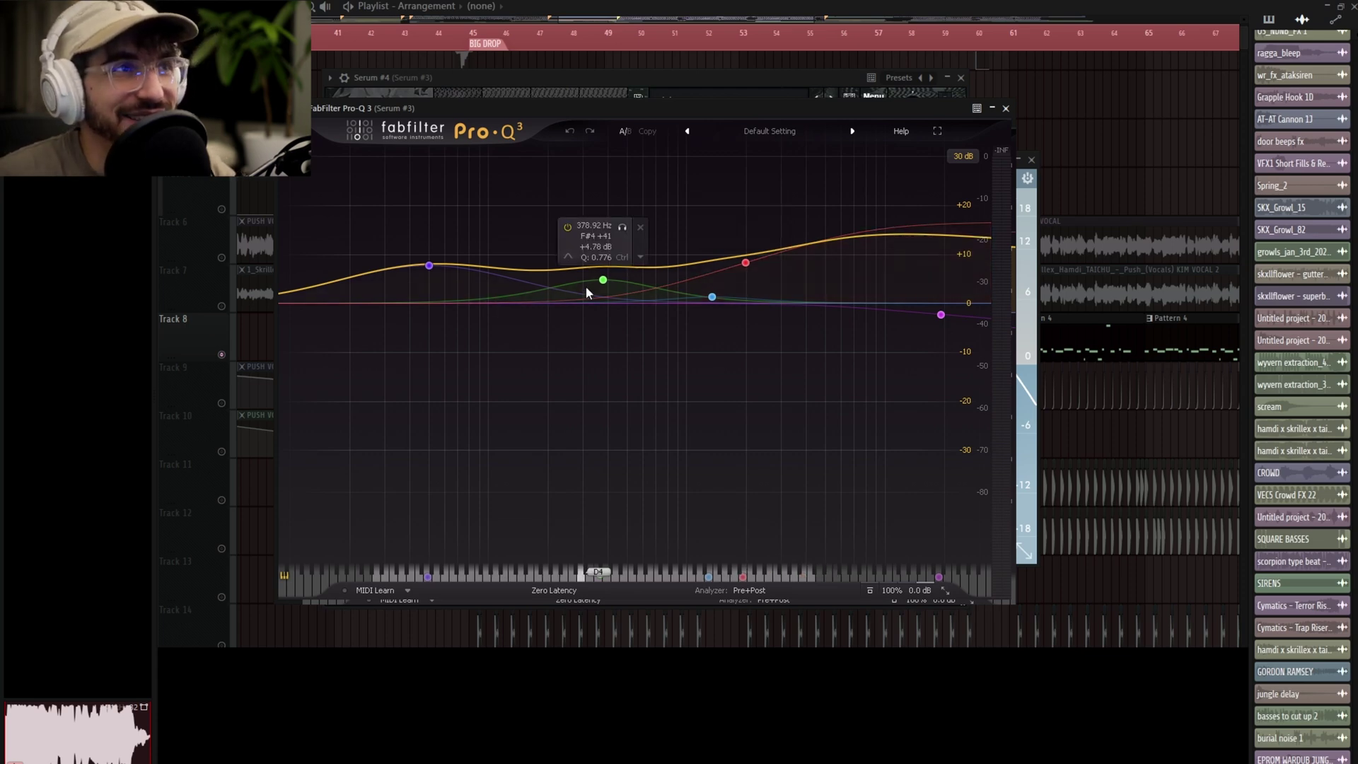
pyautogui.hotkey('ctrl', 'z')
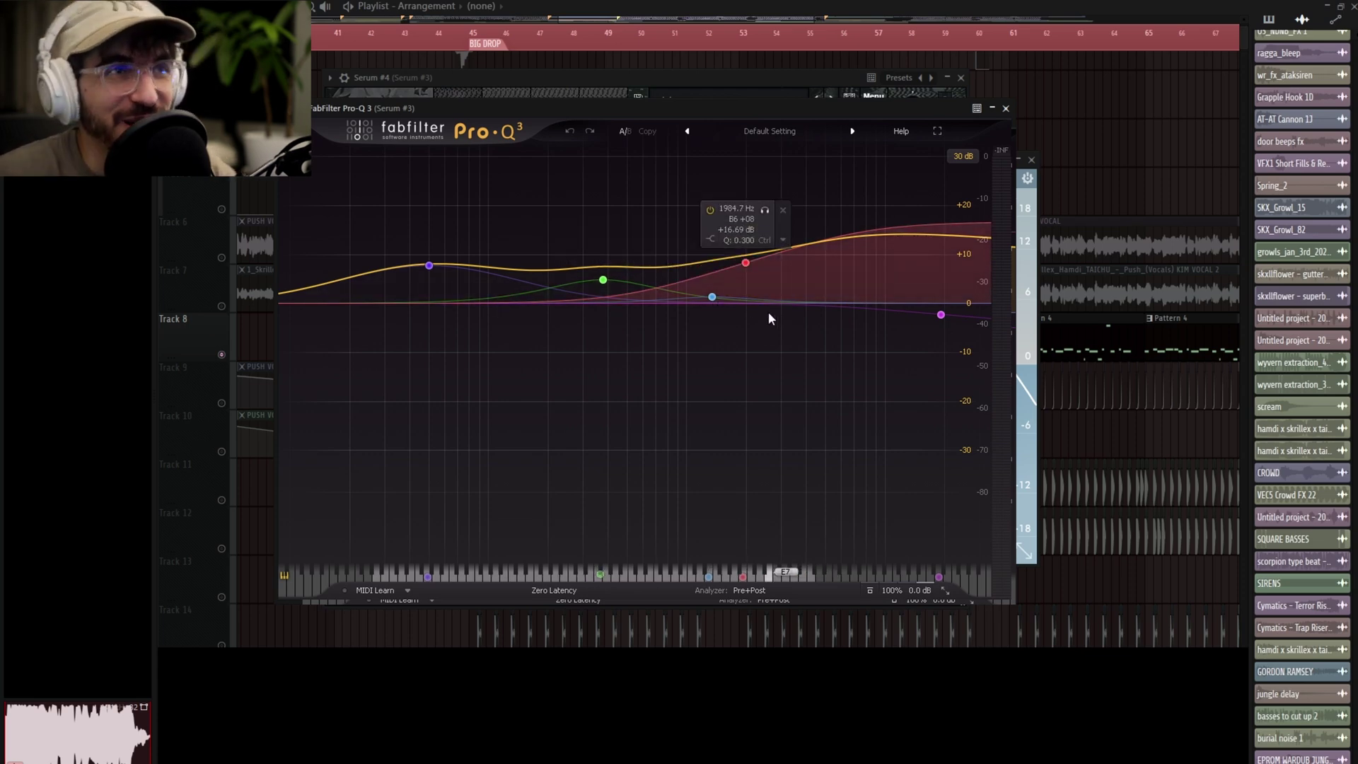
pyautogui.hotkey('ctrl', 'shift', 'z')
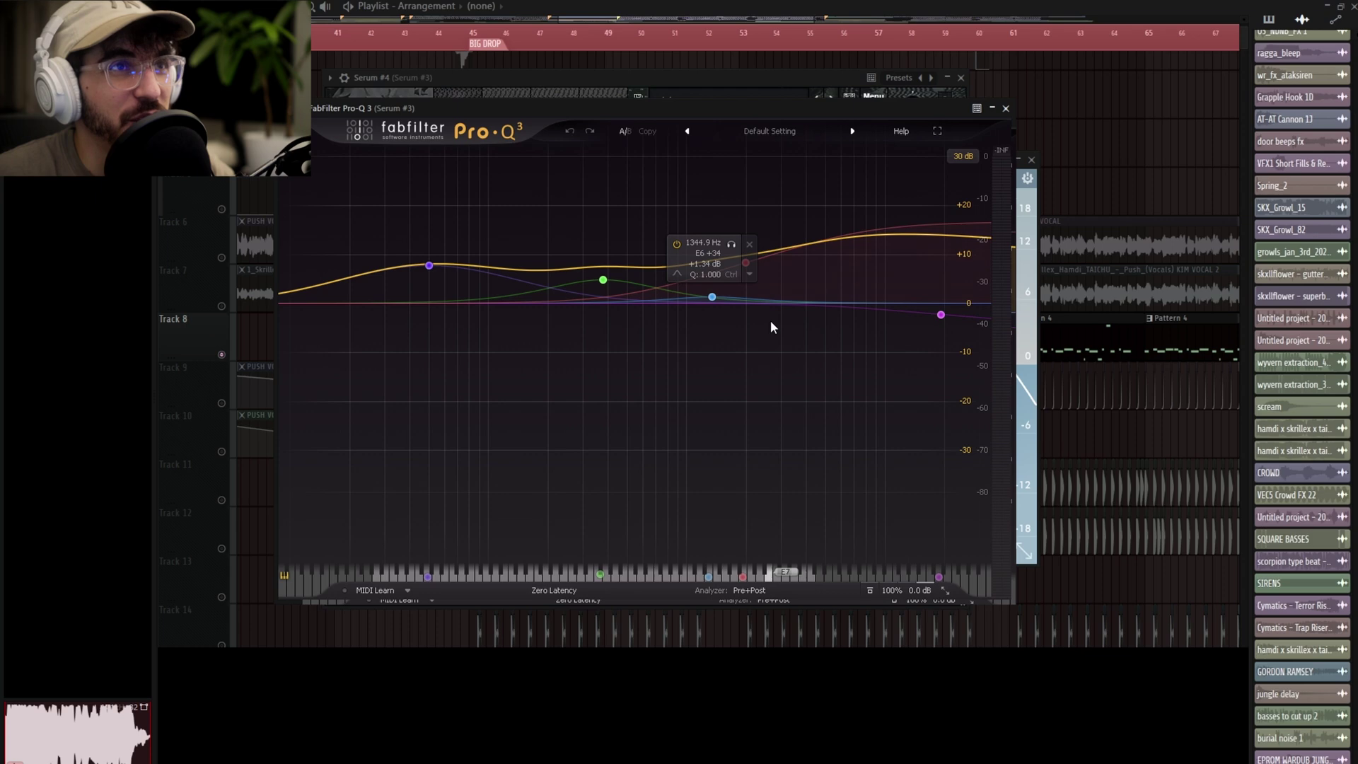
pyautogui.hotkey('ctrl', 'z')
pyautogui.press('space')
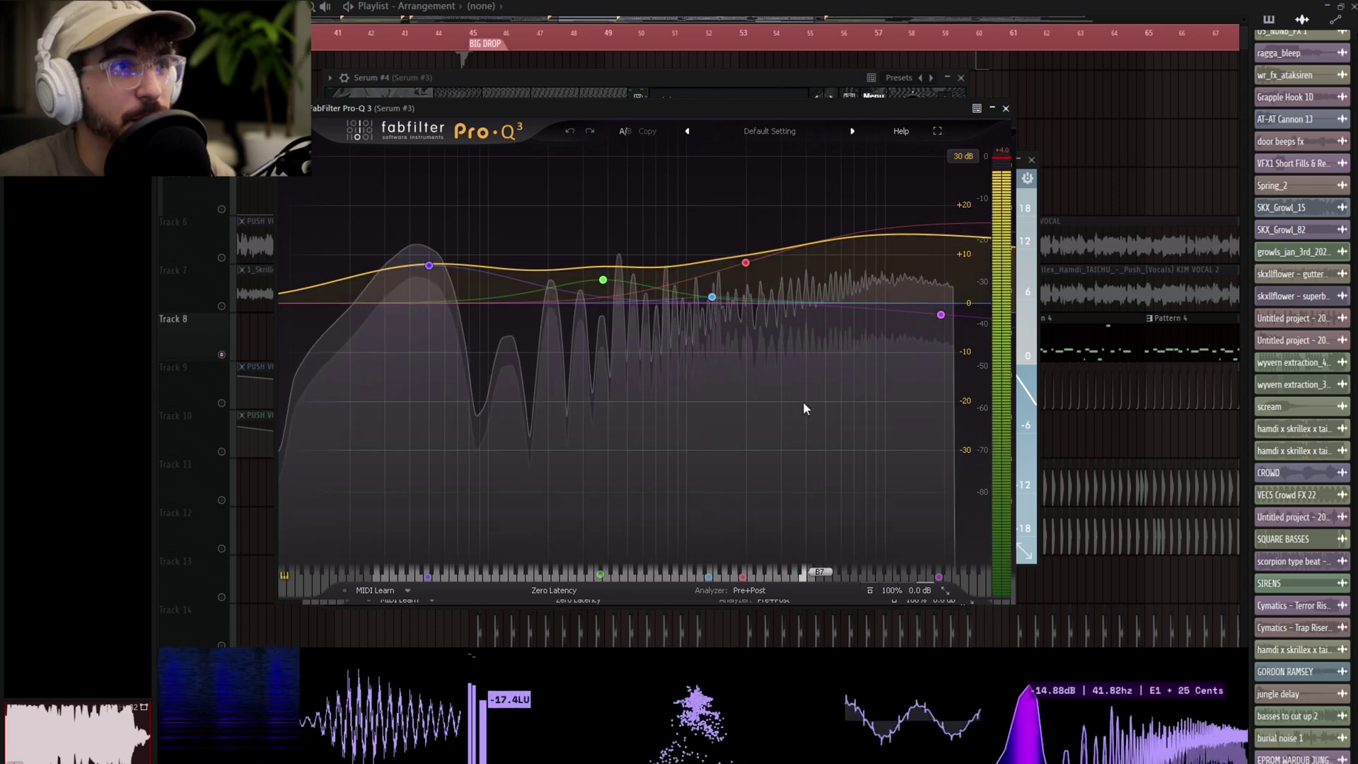
pyautogui.press('space')
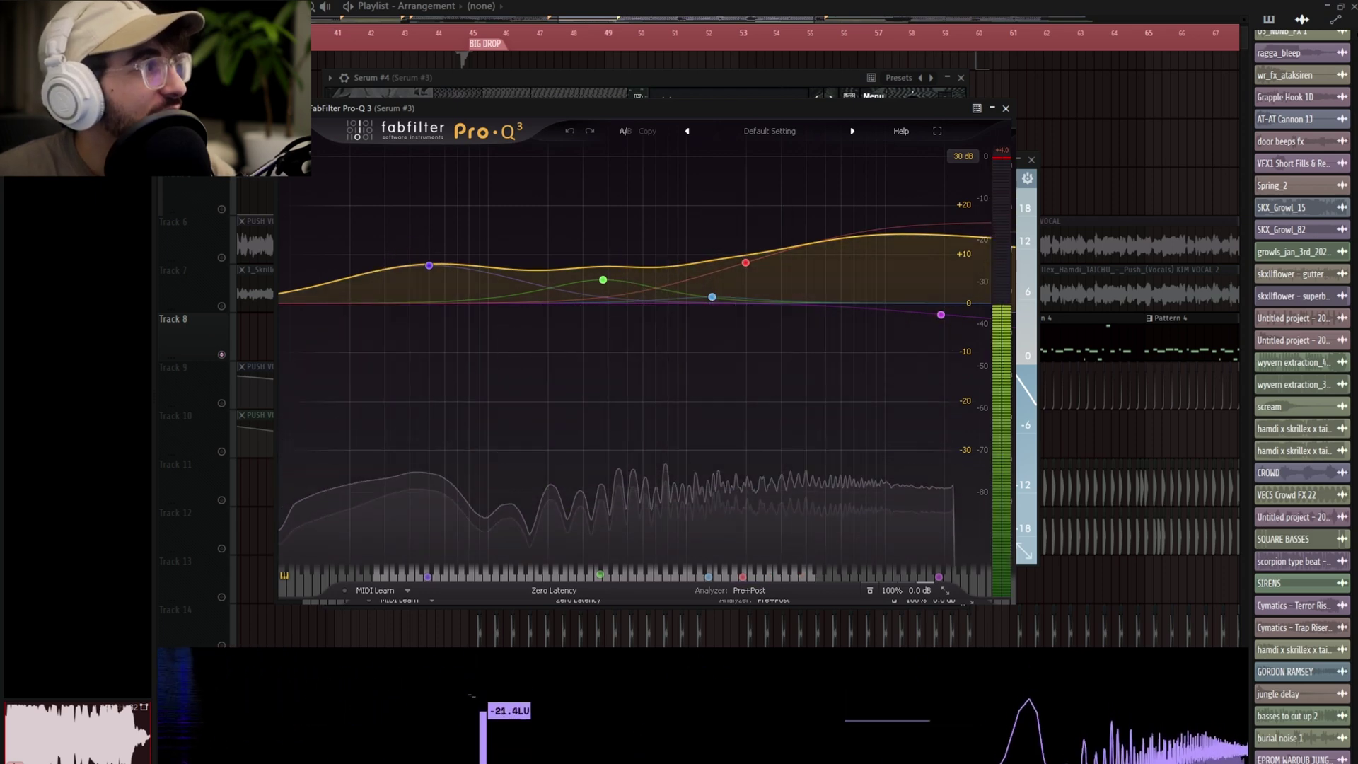
# Step: Review the Serum #3 effect slots in the mixer and select the SIDECHAIN track to see its effects
pyautogui.press('F9')
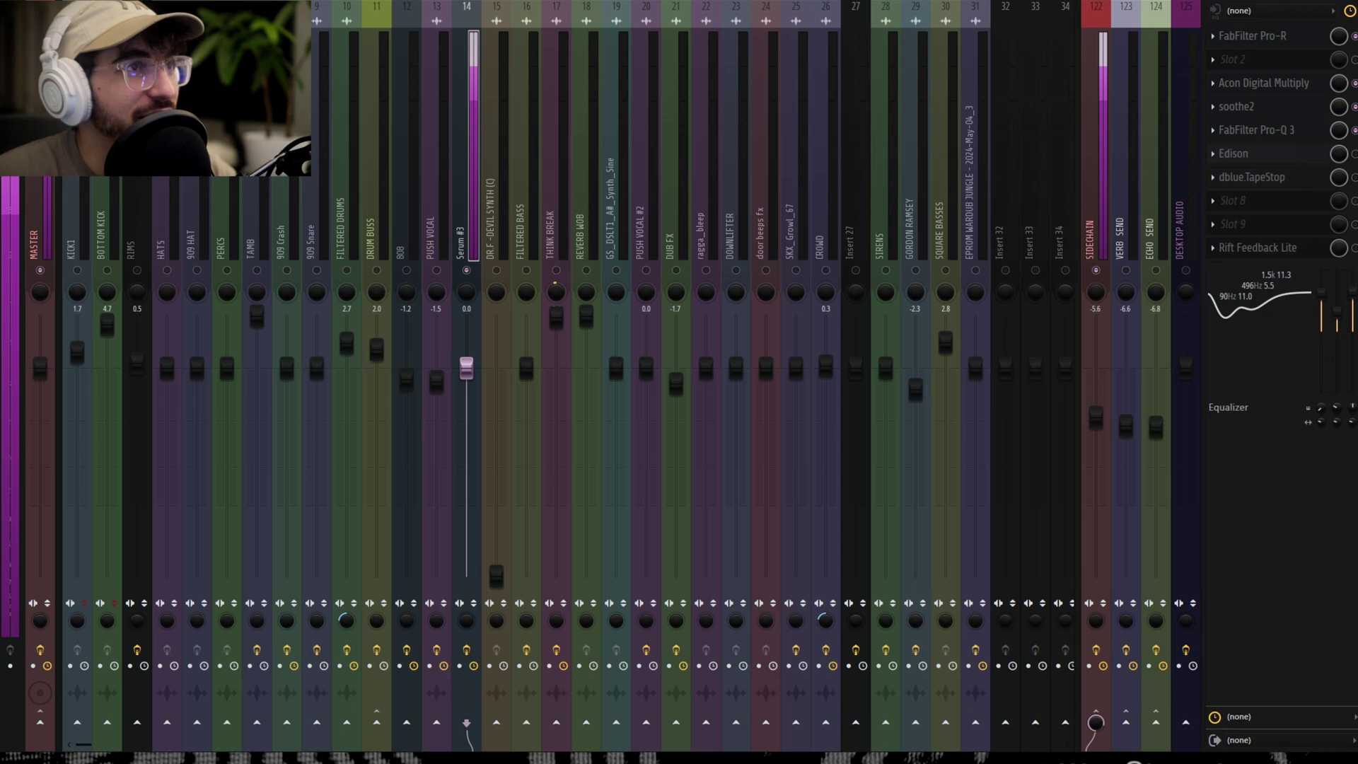
pyautogui.press('F9')
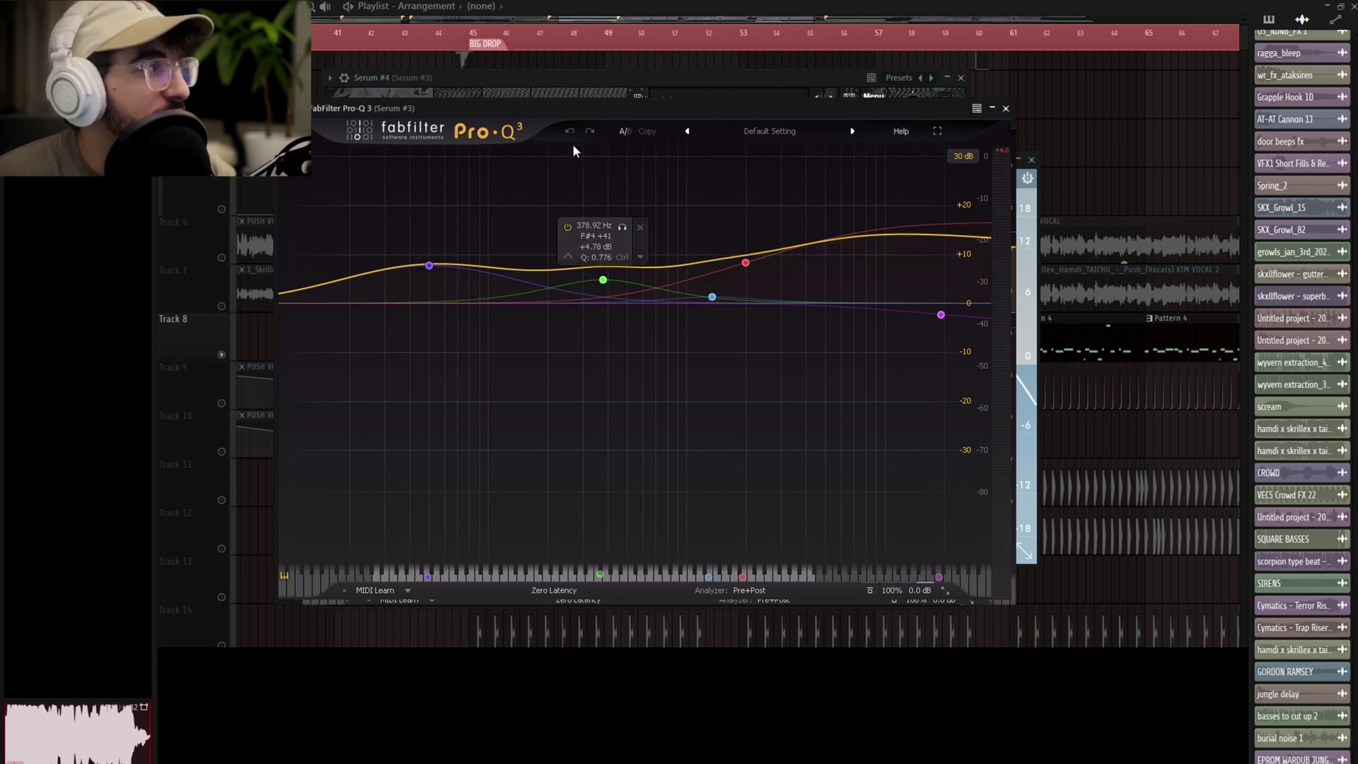
pyautogui.press('F9')
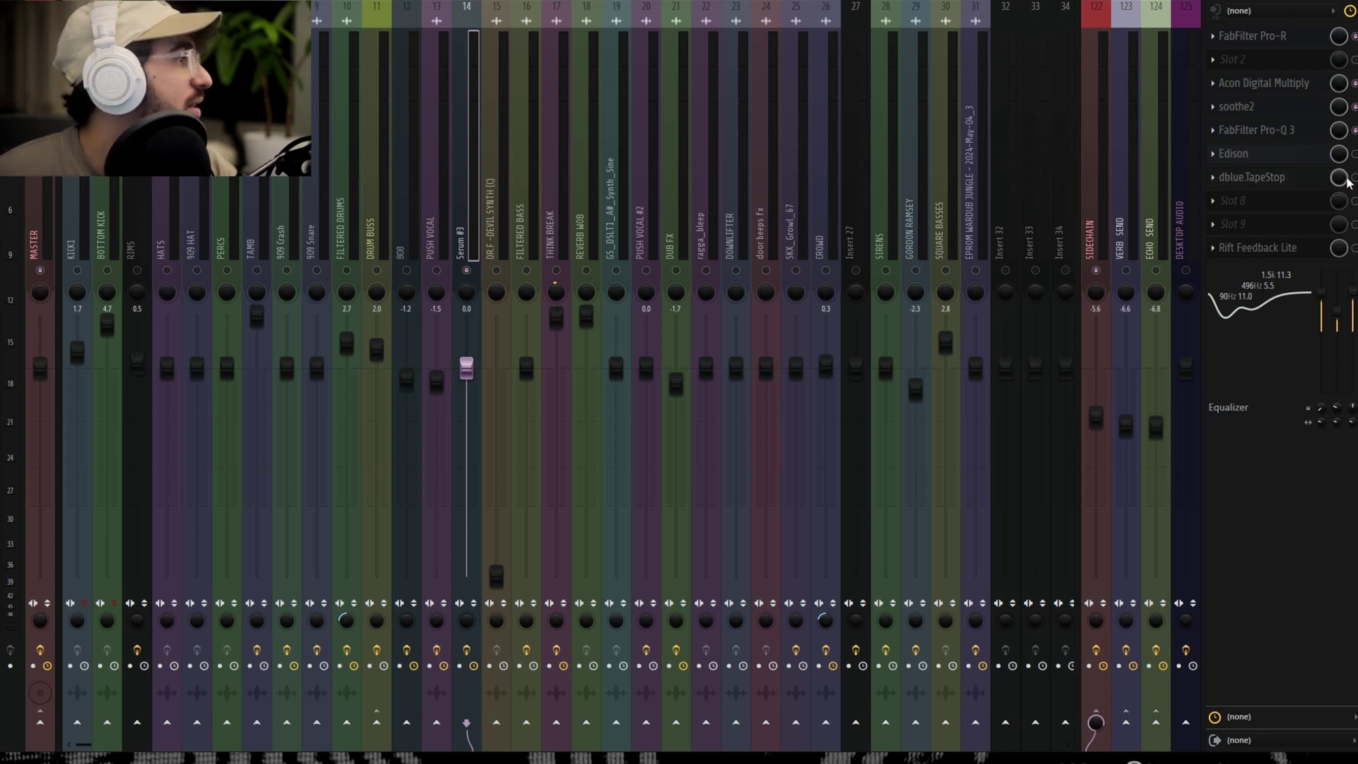
pyautogui.press('space')
pyautogui.click(1094, 171)
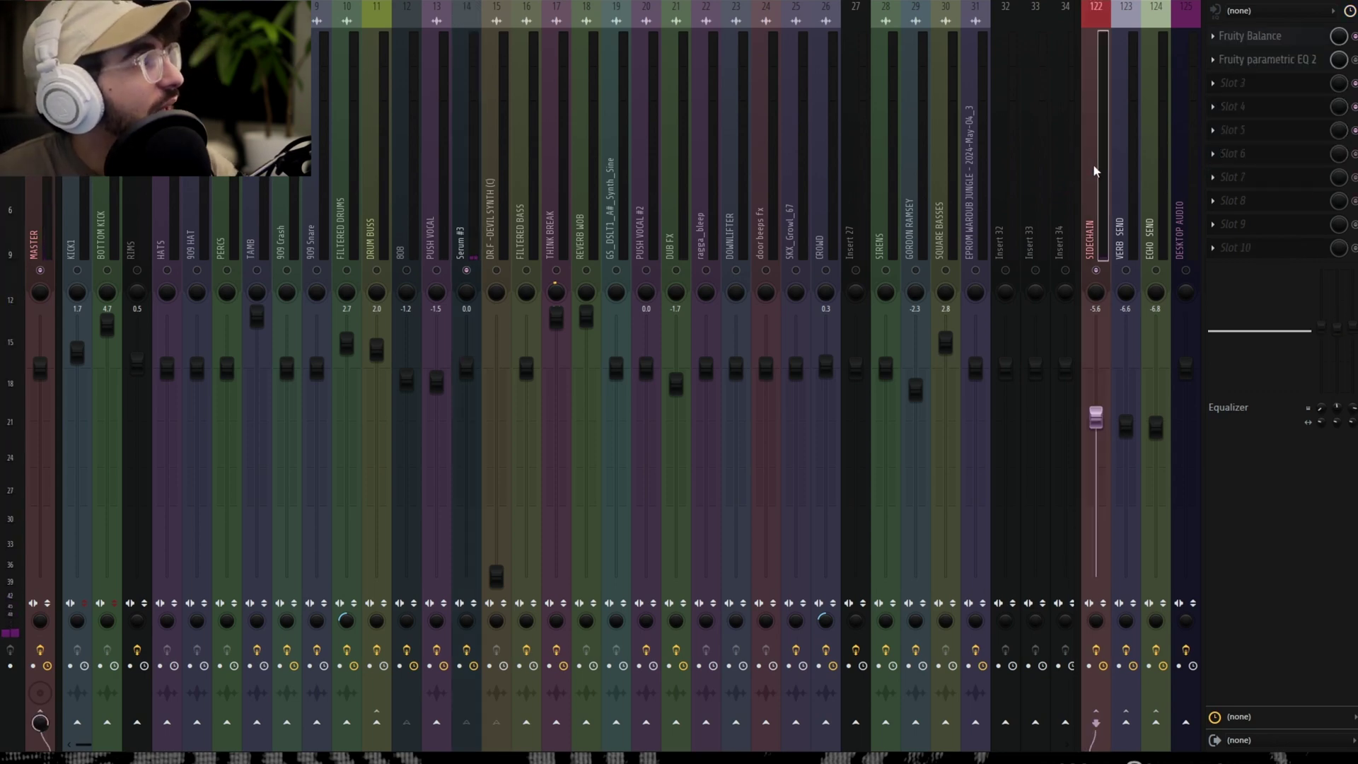
# Step: Select the Serum #3 mixer track, open Rift Feedback Lite, reposition its window and audition the bass
pyautogui.click(461, 226)
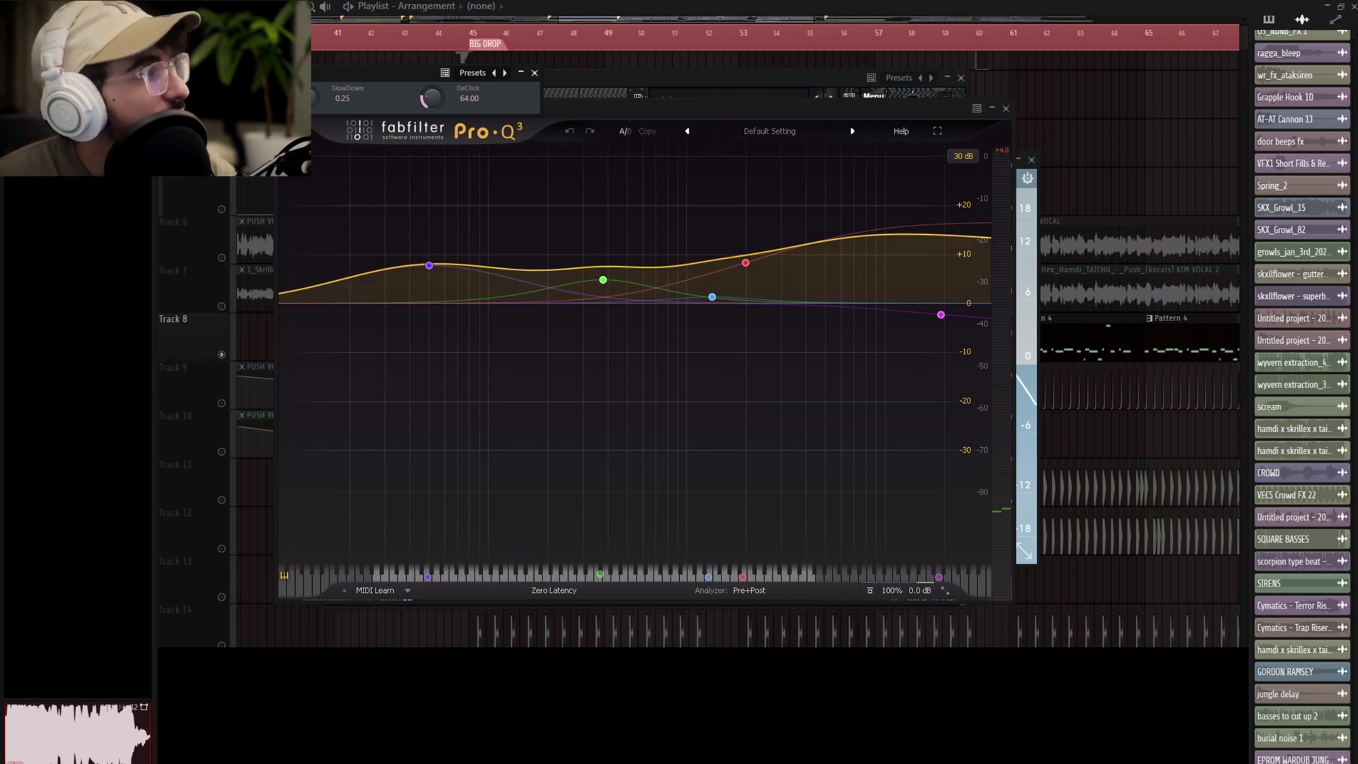
pyautogui.moveTo(420, 191); pyautogui.dragTo(618, 233)
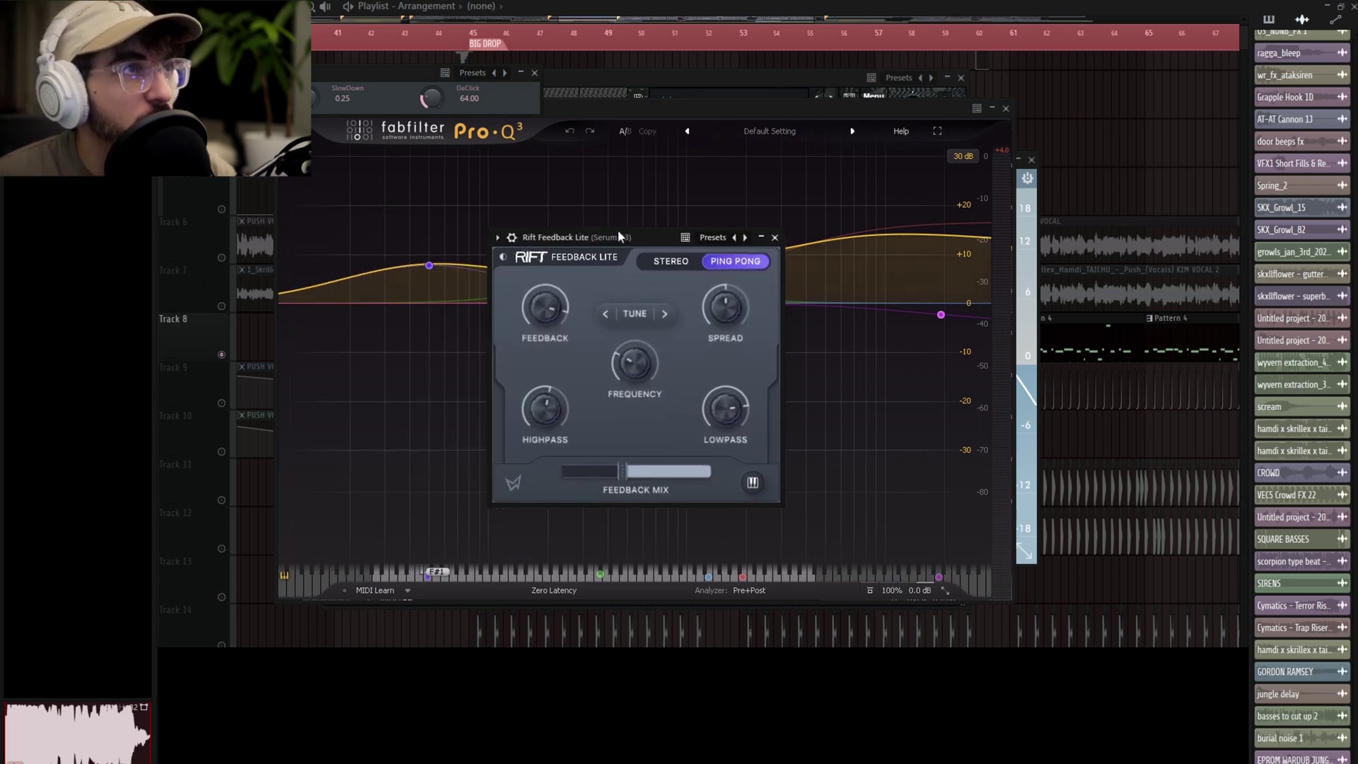
pyautogui.press('F9')
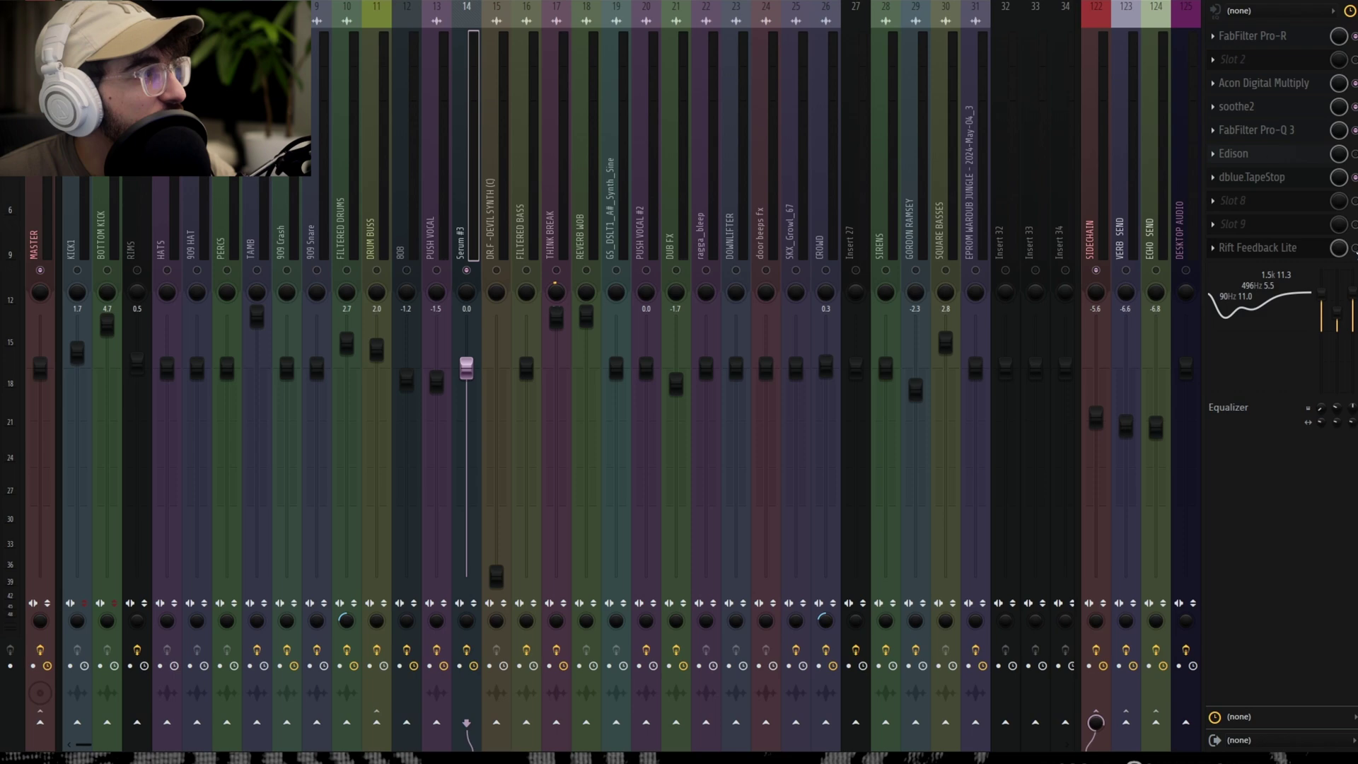
pyautogui.press('space')
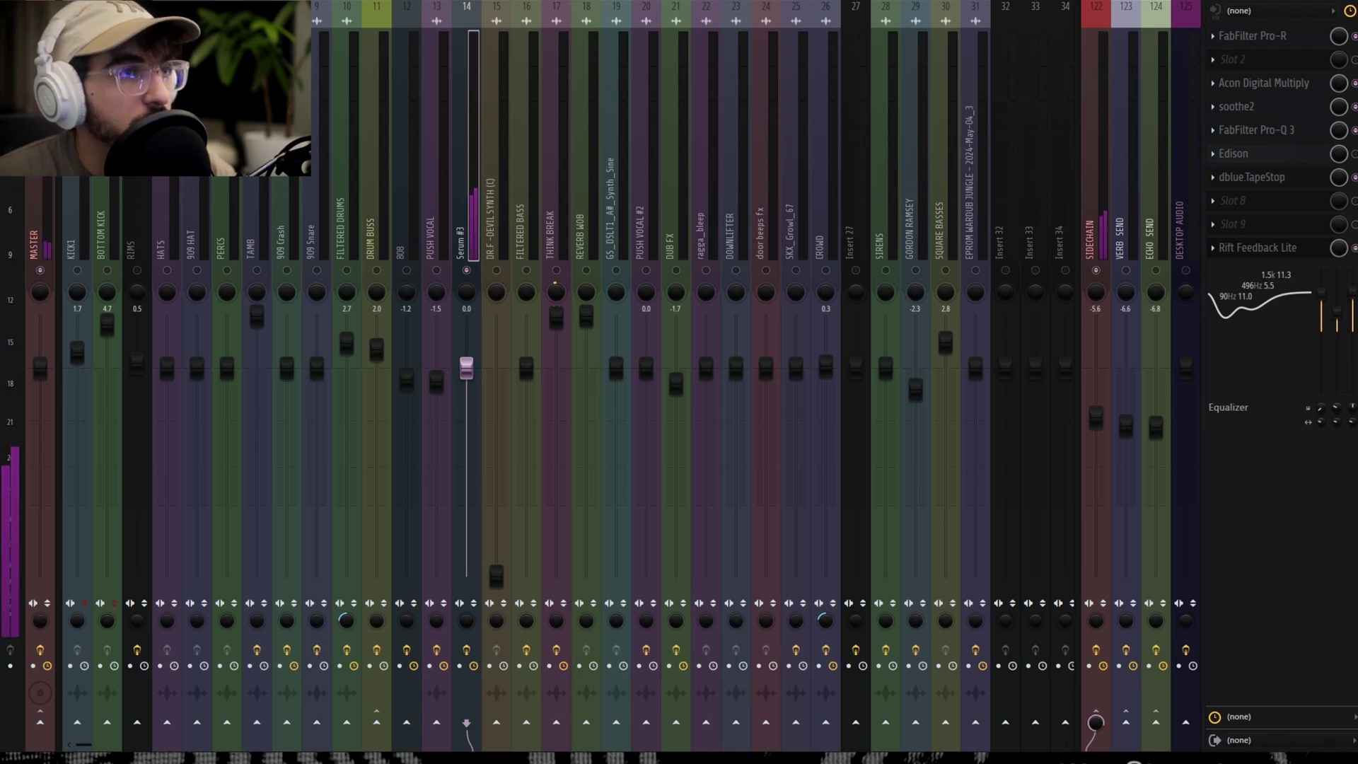
pyautogui.press('F9')
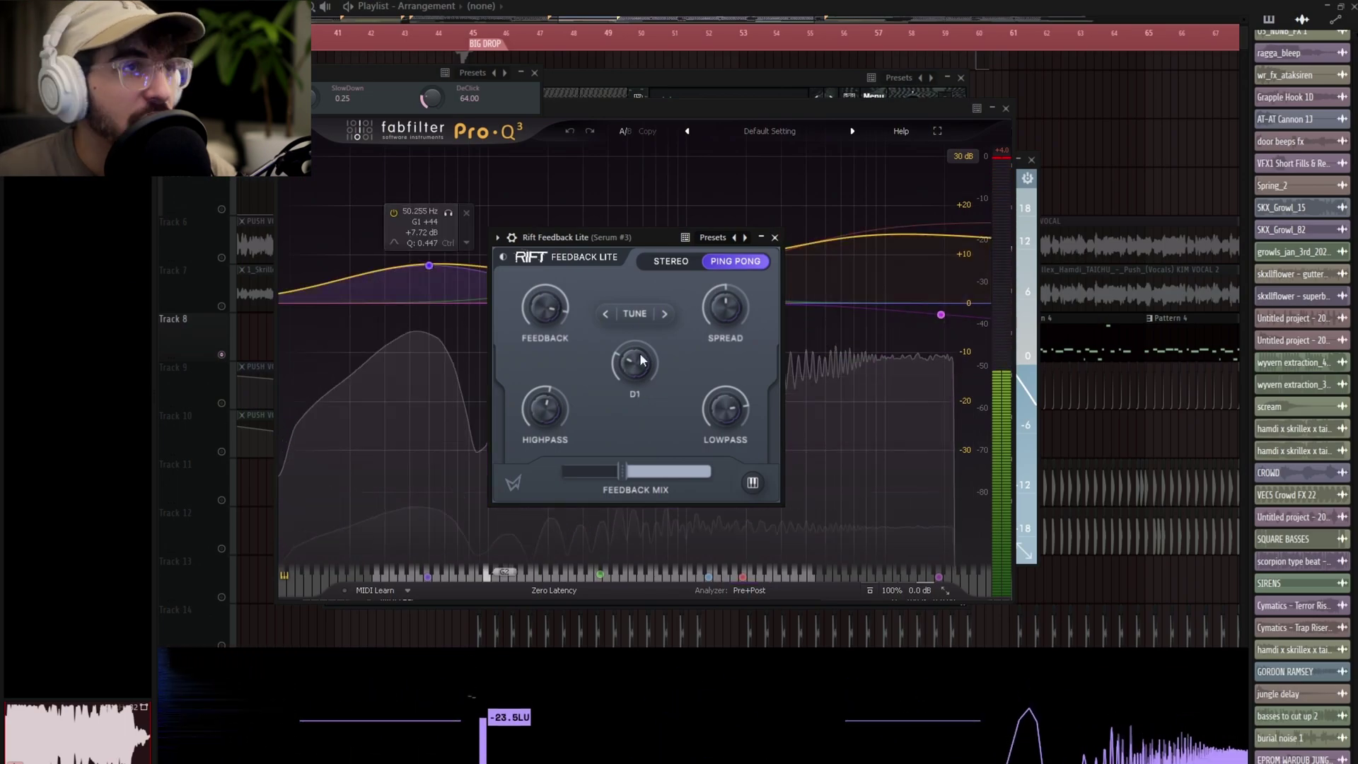
pyautogui.press('space')
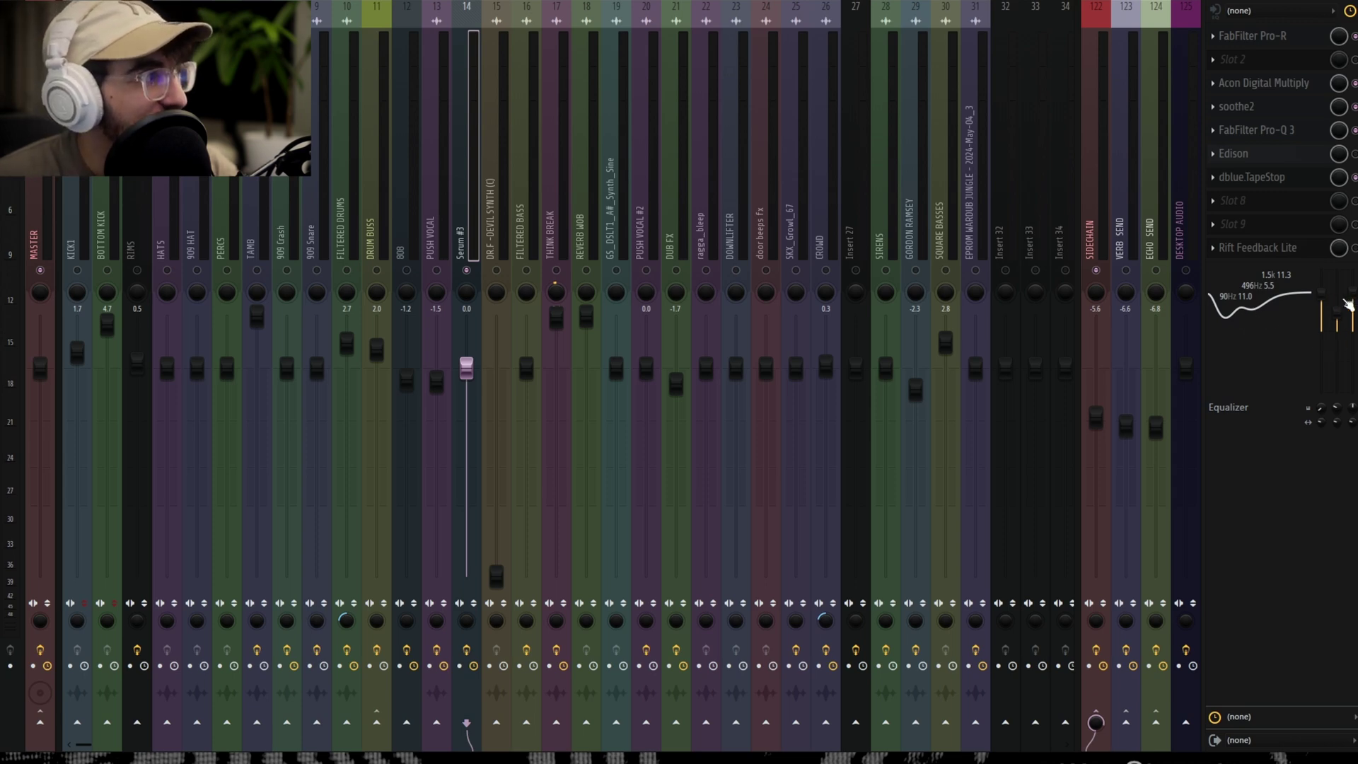
pyautogui.press('space')
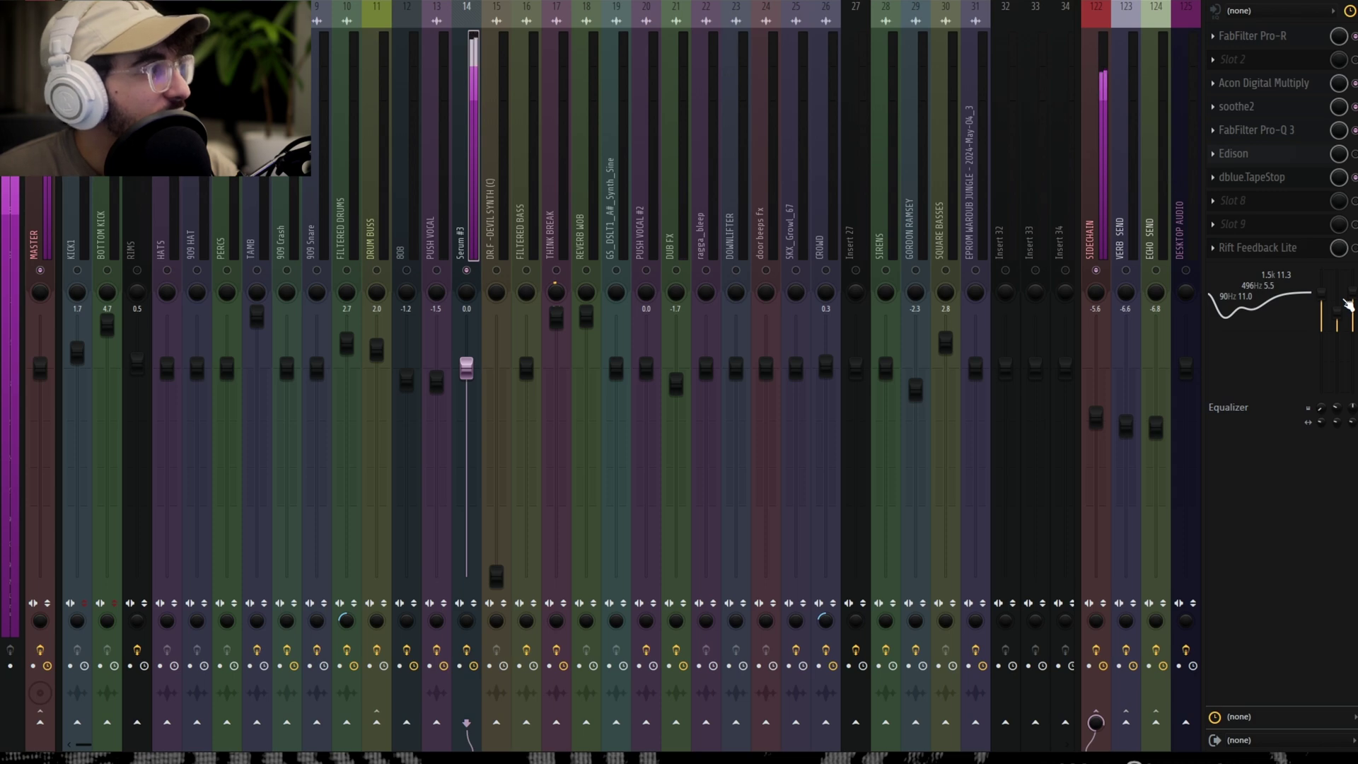
pyautogui.press('space')
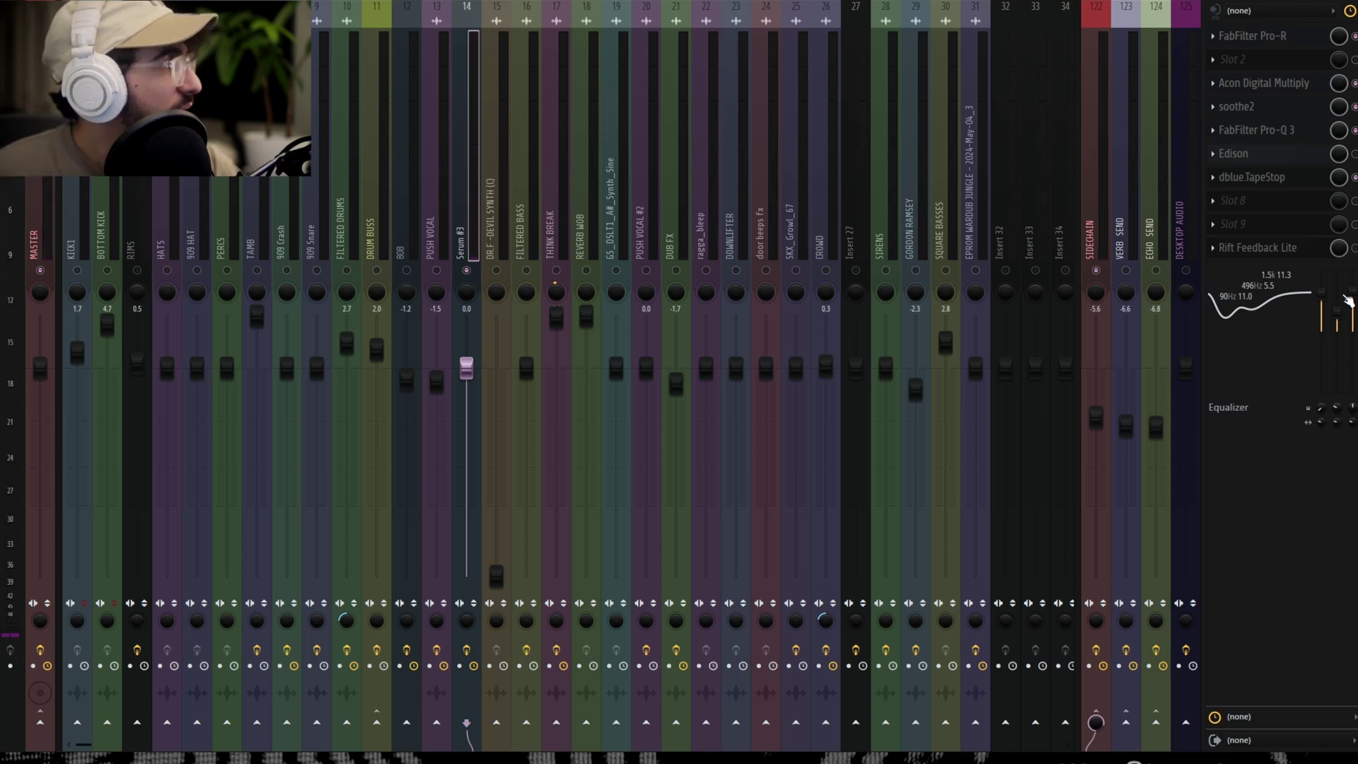
# Step: Open Fruity Balance and Fruity parametric EQ 2 on the SIDECHAIN mixer track and play the bass through them
pyautogui.click(1100, 226)
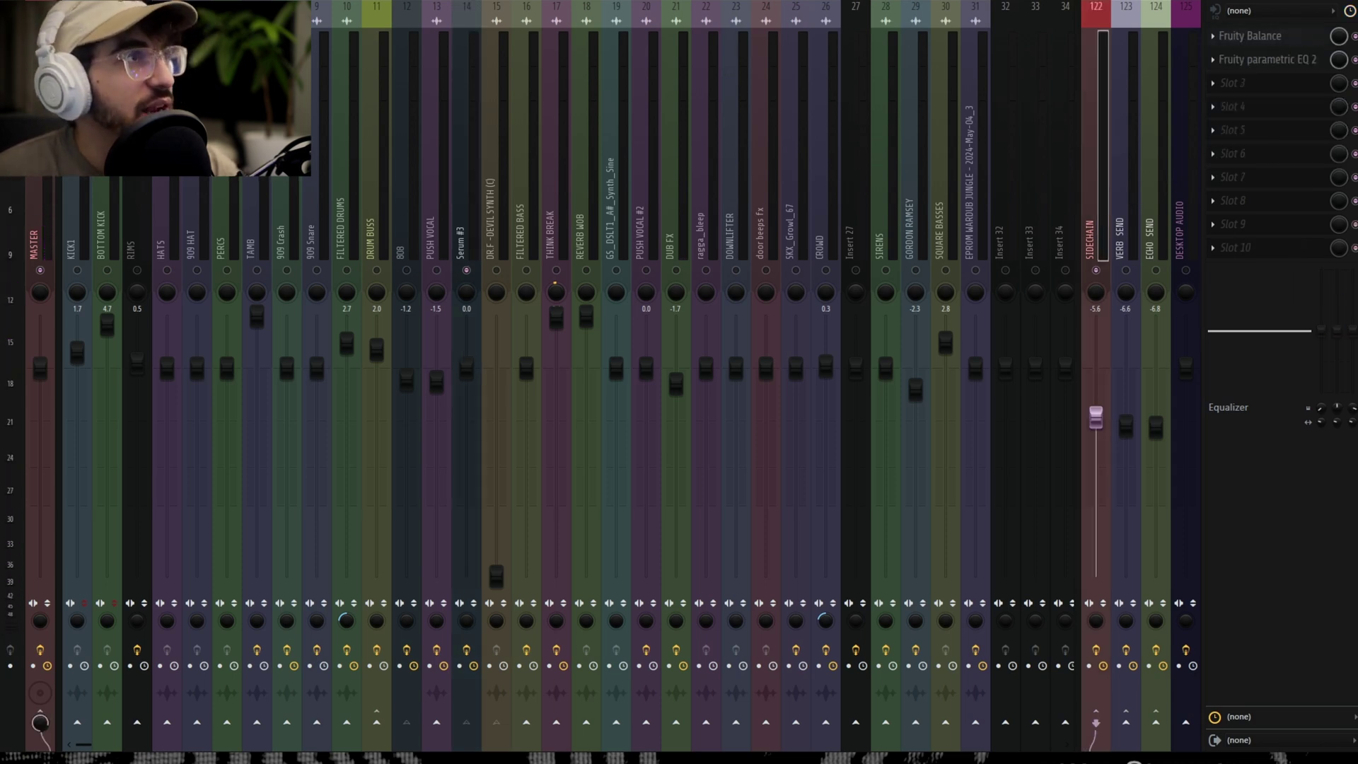
pyautogui.click(1251, 35)
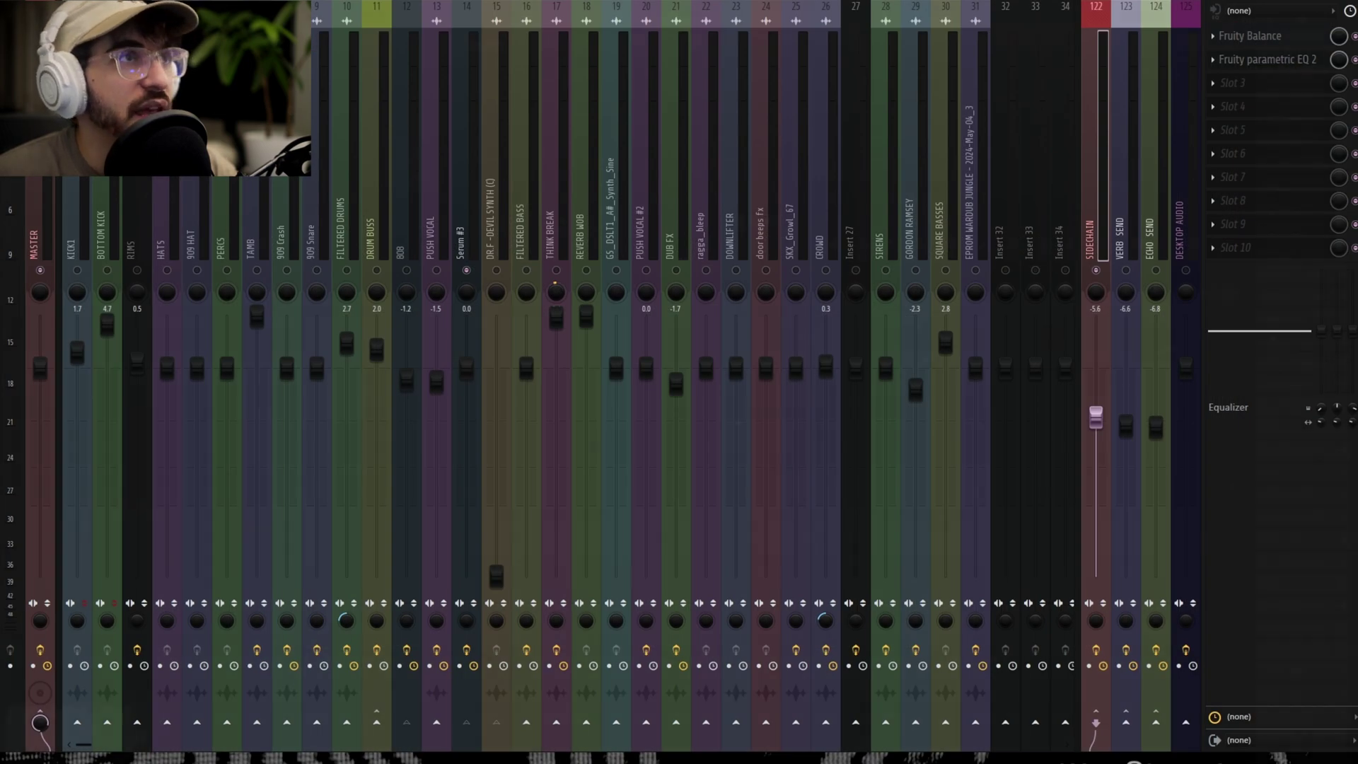
pyautogui.click(1266, 60)
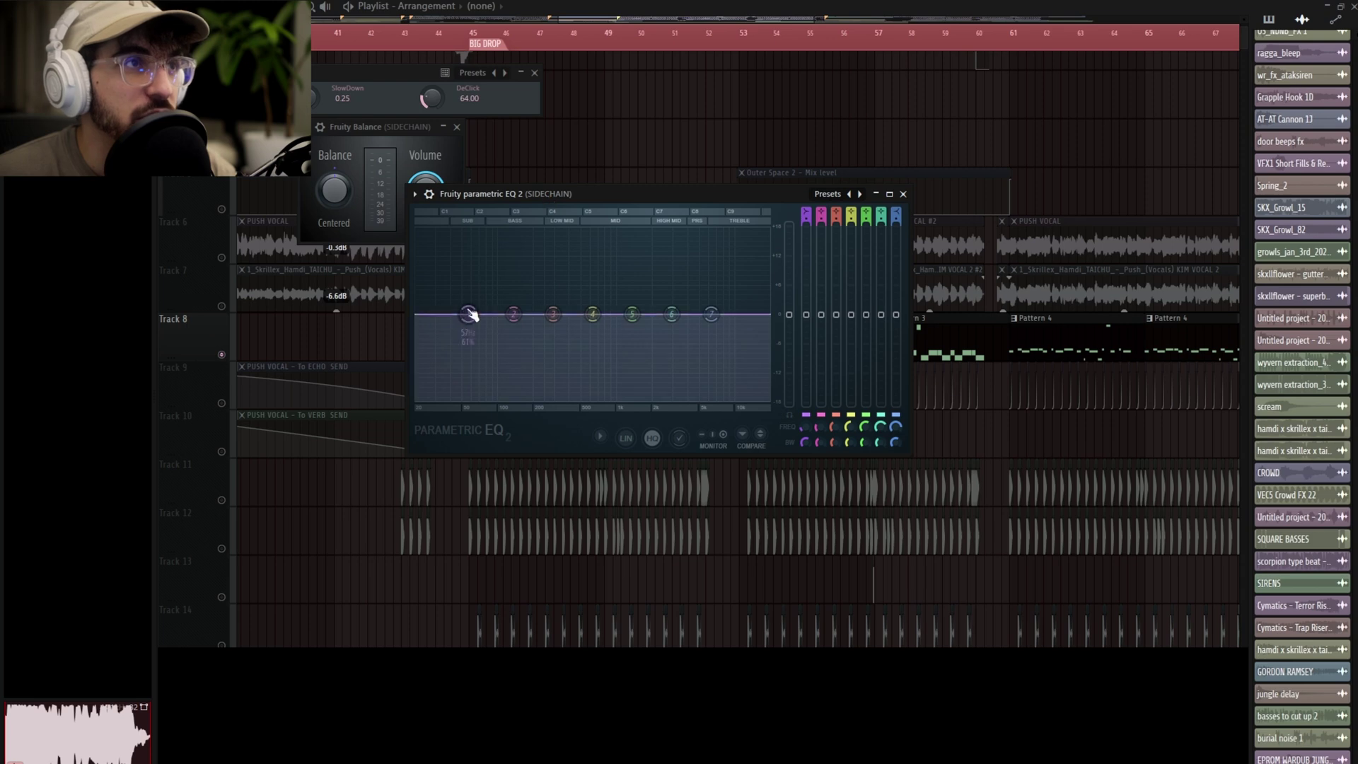
pyautogui.press('space')
pyautogui.press('space')
pyautogui.click(679, 121)
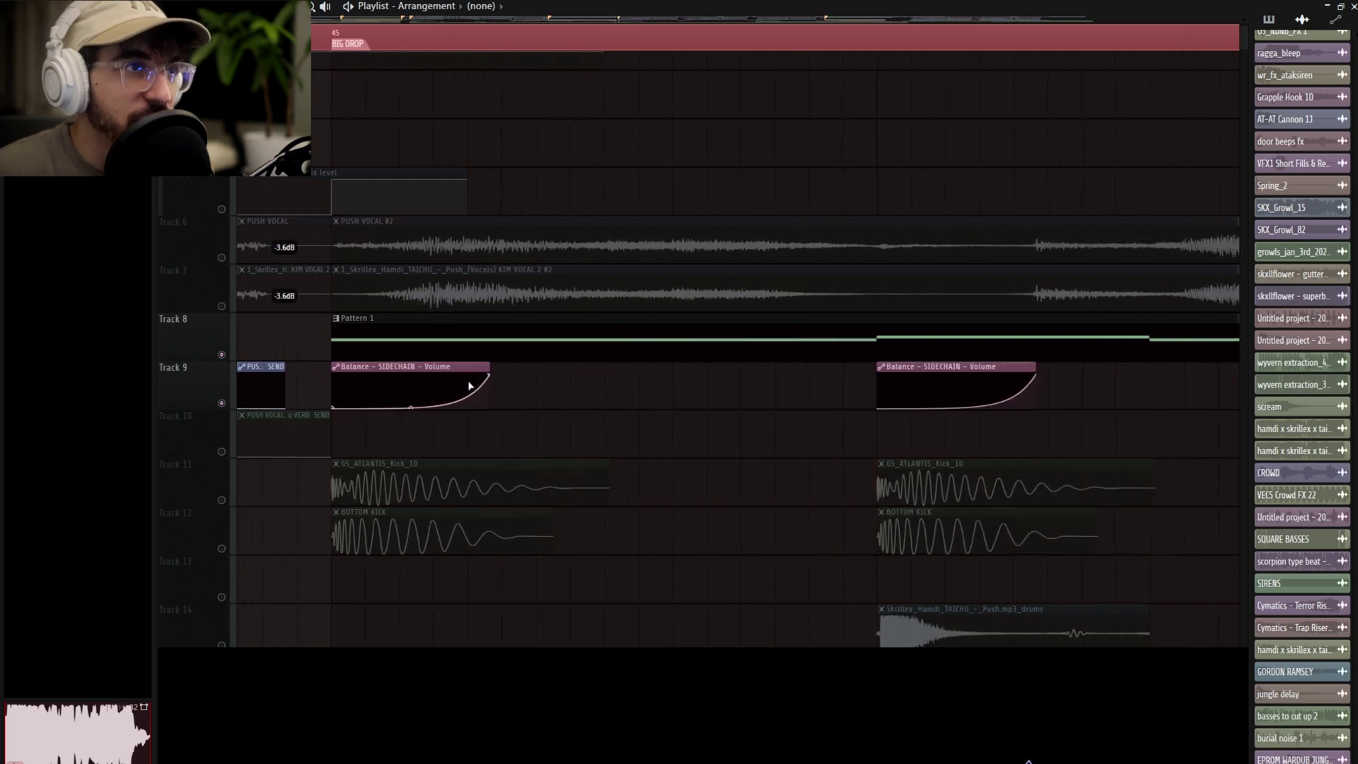
# Step: Open the Balance - SIDECHAIN - Volume automation clip in the playlist and examine its curve and target links
pyautogui.click(412, 368)
pyautogui.moveTo(367, 91); pyautogui.dragTo(465, 68)
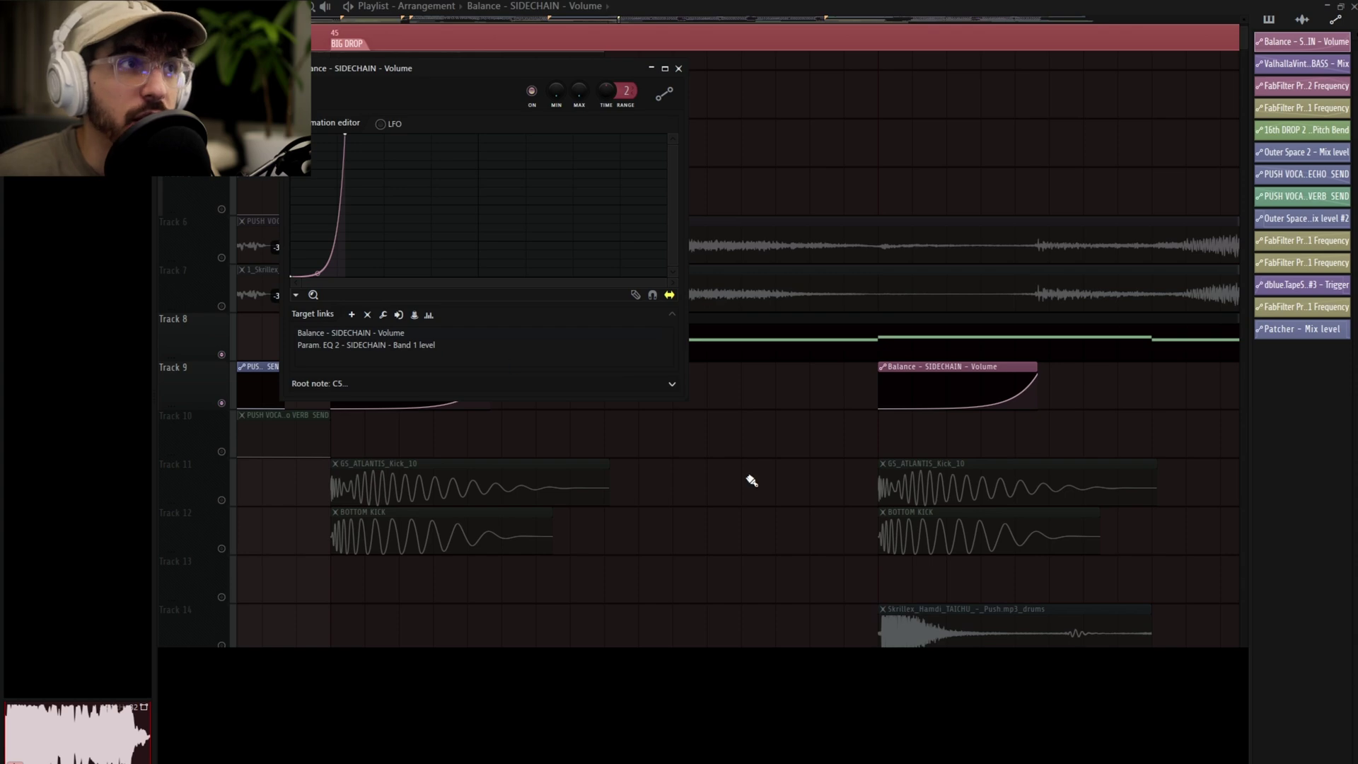
pyautogui.press('Escape')
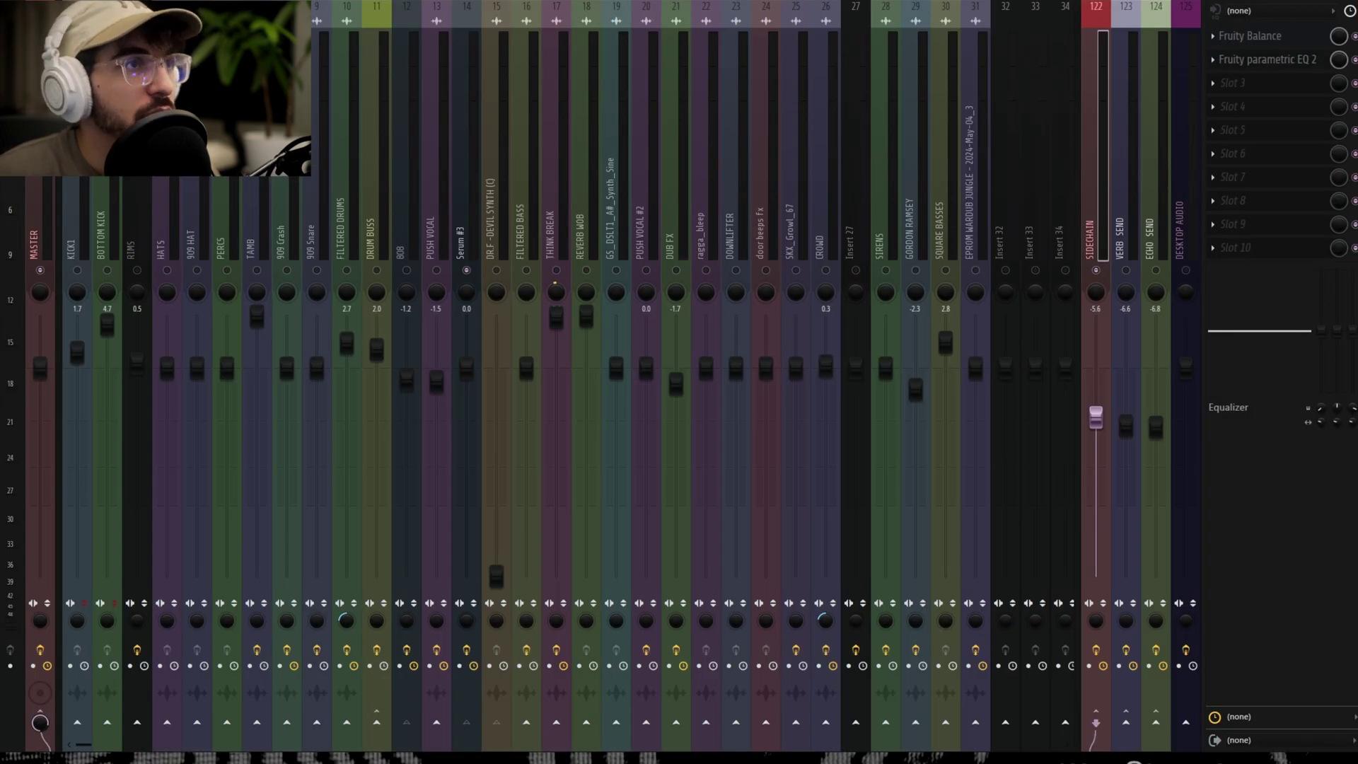
# Step: Reopen Fruity parametric EQ 2 on the SIDECHAIN track, reposition it over the playlist and detach its window
pyautogui.click(1263, 62)
pyautogui.moveTo(503, 194); pyautogui.dragTo(519, 207)
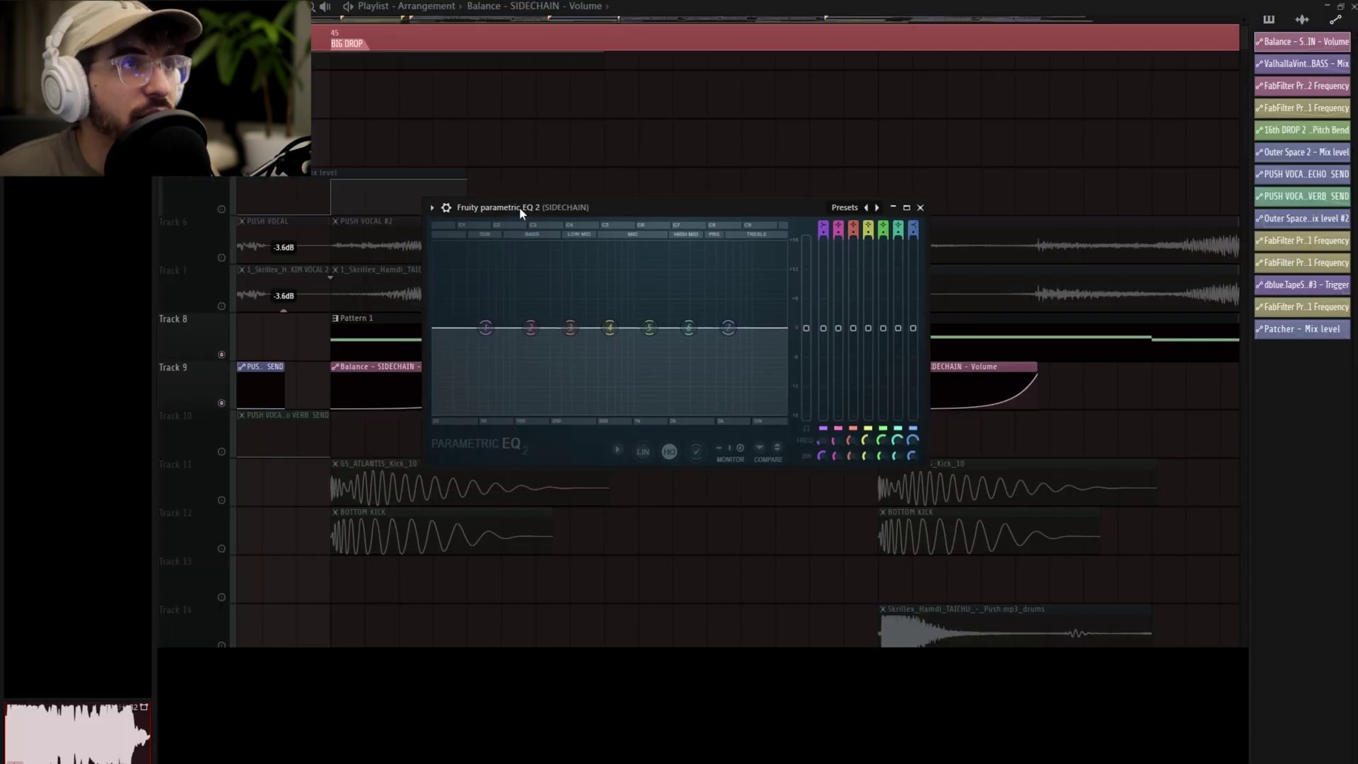
pyautogui.click(432, 207)
pyautogui.click(466, 512)
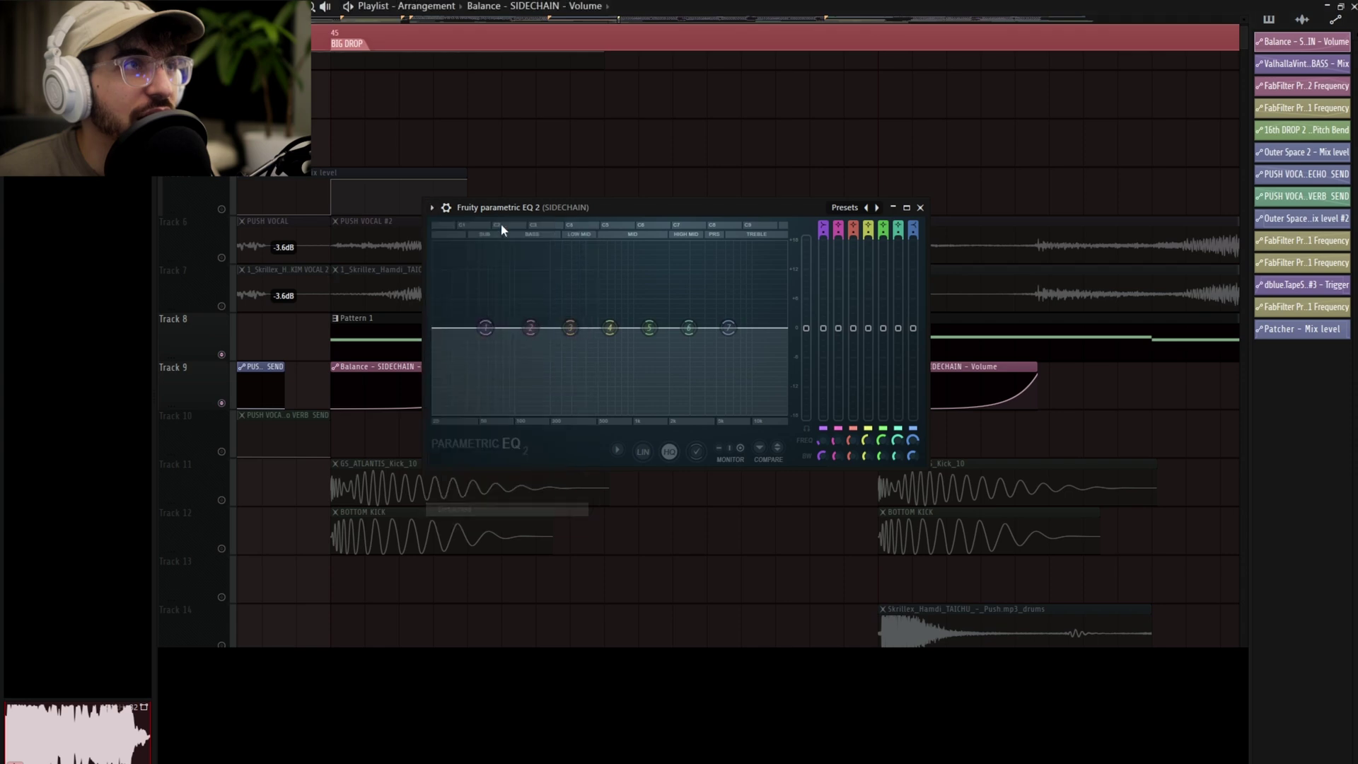
# Step: Play the BIG DROP section and examine how band 1 of the SIDECHAIN parametric EQ ducks the low end with the kicks
pyautogui.press('space')
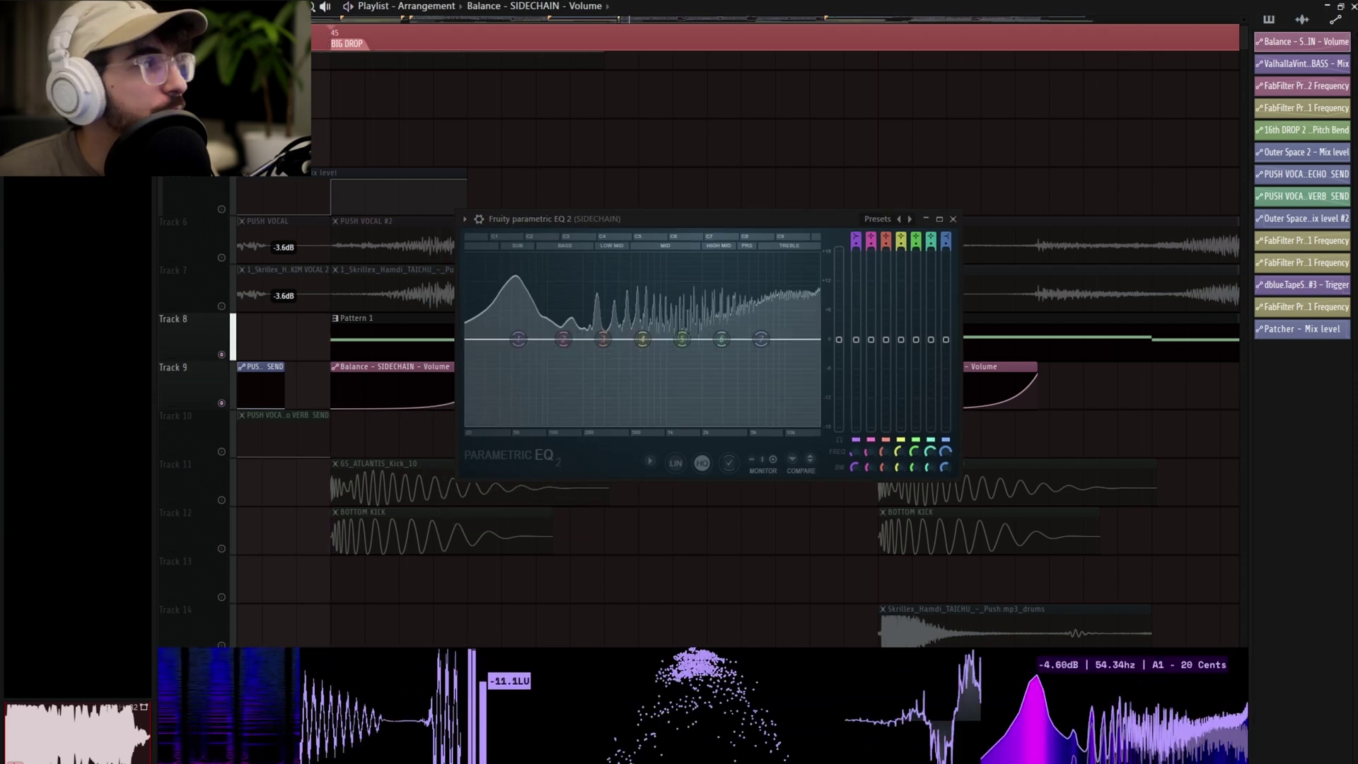
pyautogui.press('F9')
pyautogui.press('F9')
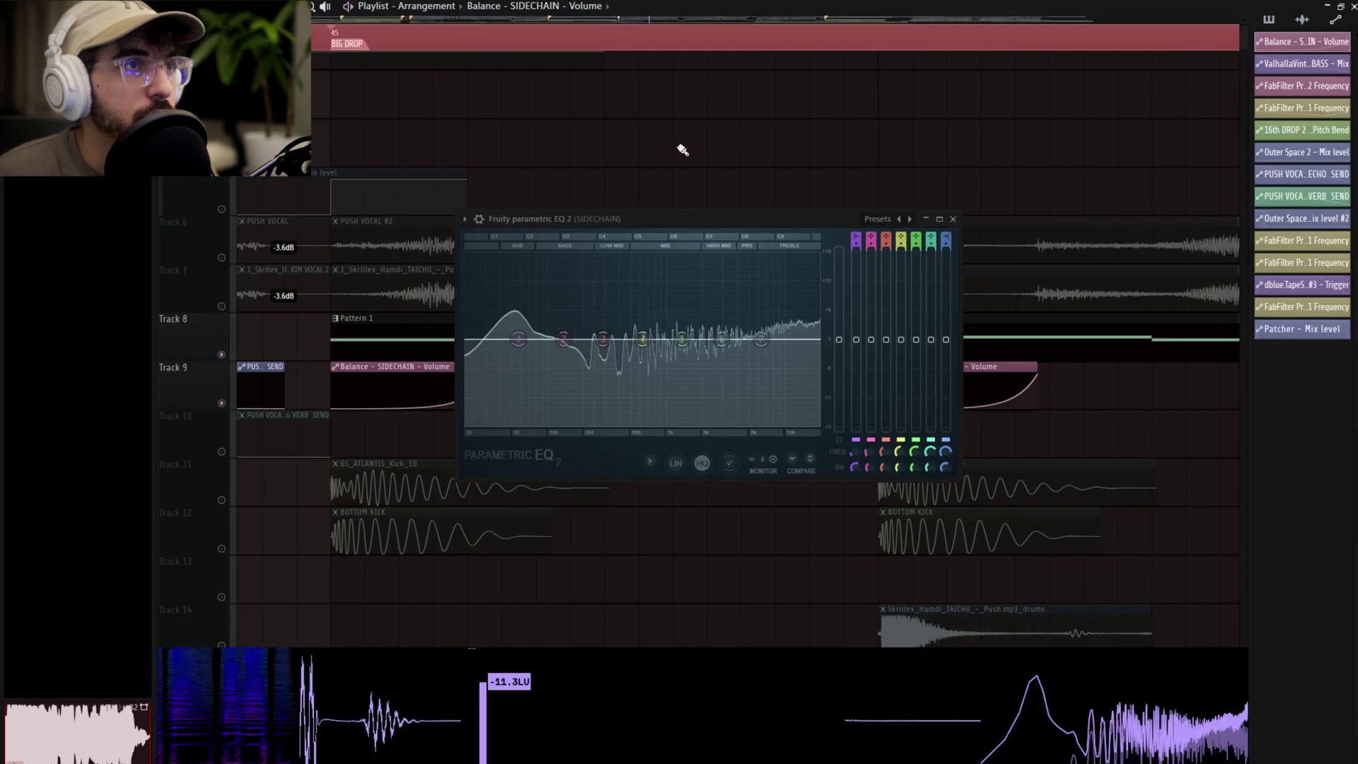
pyautogui.press('space')
pyautogui.press('space')
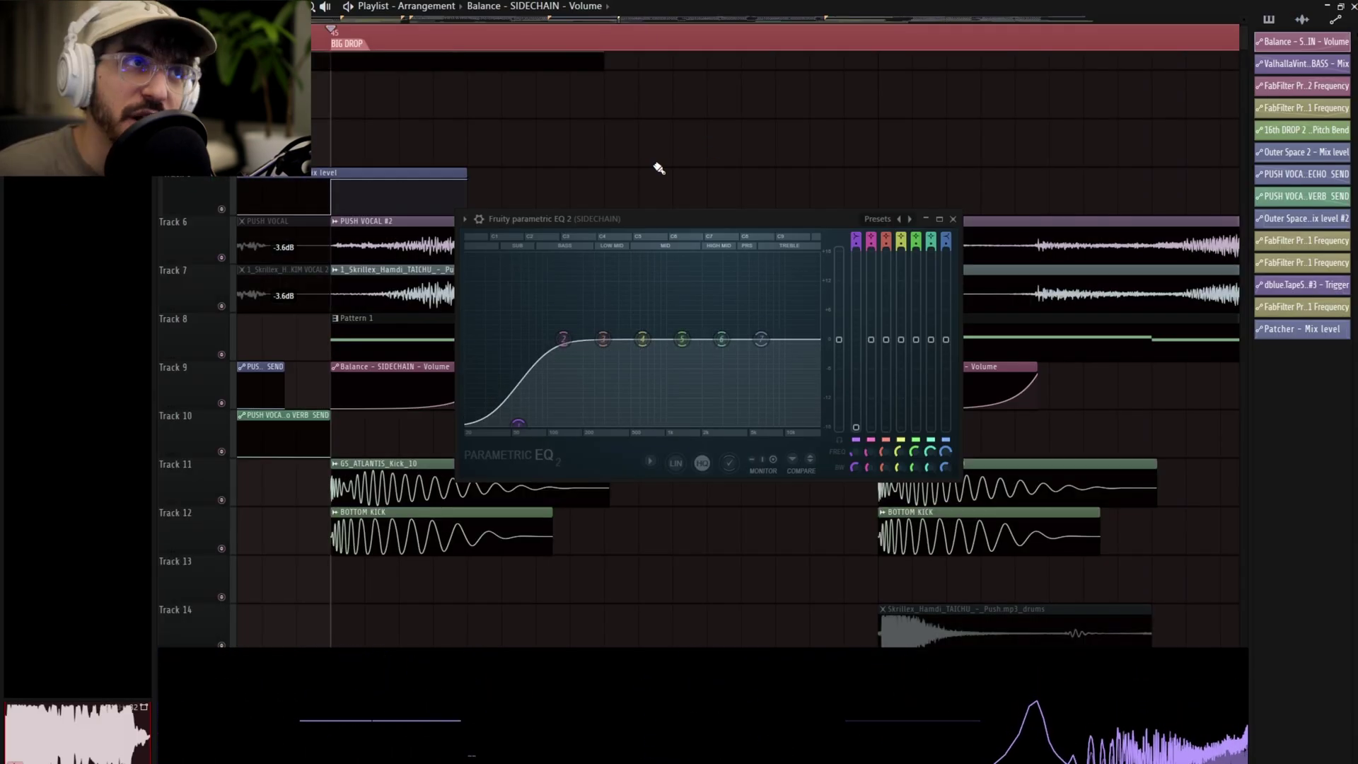
pyautogui.scroll(-5, 658, 168)
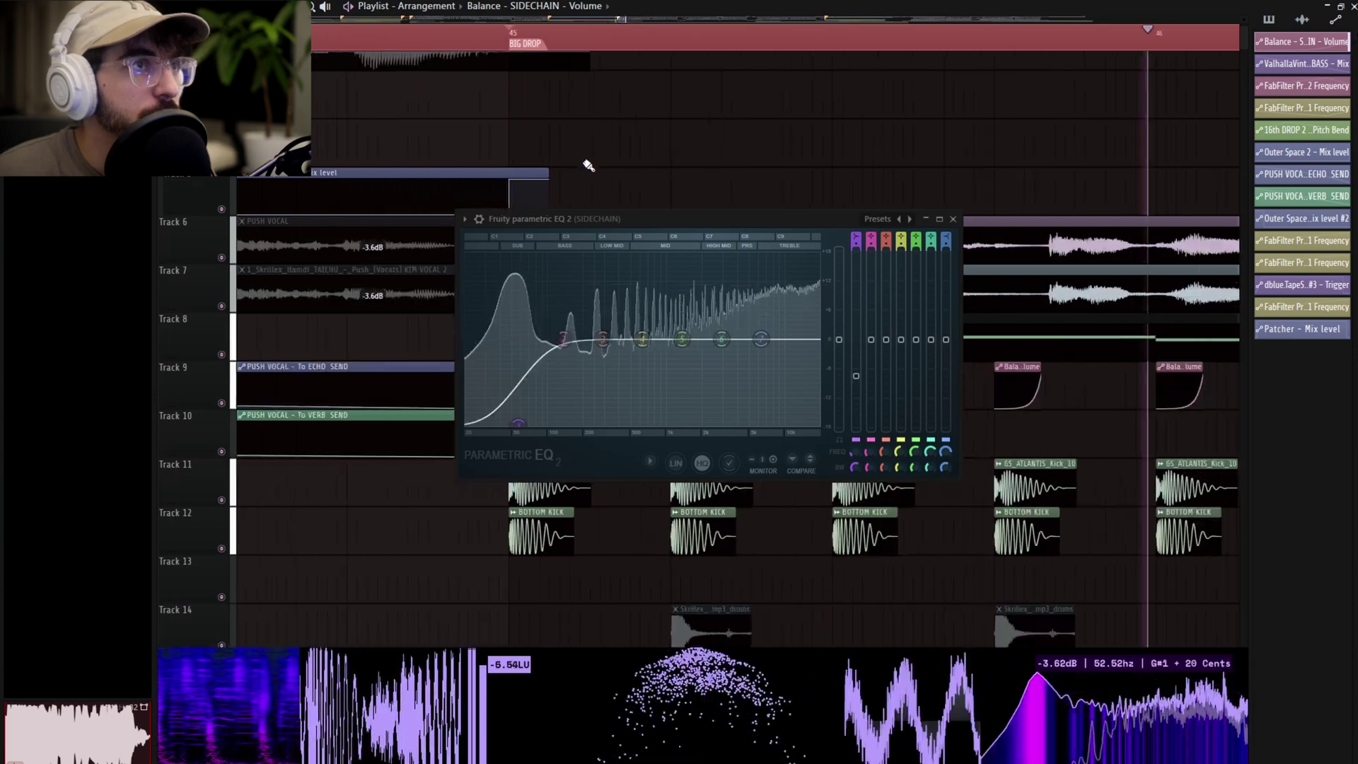
# Step: Reposition the parametric EQ window below the Pattern 2 clip and play the drop from bar 53 to examine the sidechain movement
pyautogui.moveTo(636, 219); pyautogui.dragTo(454, 237)
pyautogui.moveTo(743, 150); pyautogui.dragTo(521, 70)
pyautogui.moveTo(572, 250); pyautogui.dragTo(661, 332)
pyautogui.moveTo(425, 439); pyautogui.dragTo(424, 513)
pyautogui.press('space')
pyautogui.scroll(5, 685, 36)
pyautogui.click(460, 42)
pyautogui.press('space')
pyautogui.press('space')
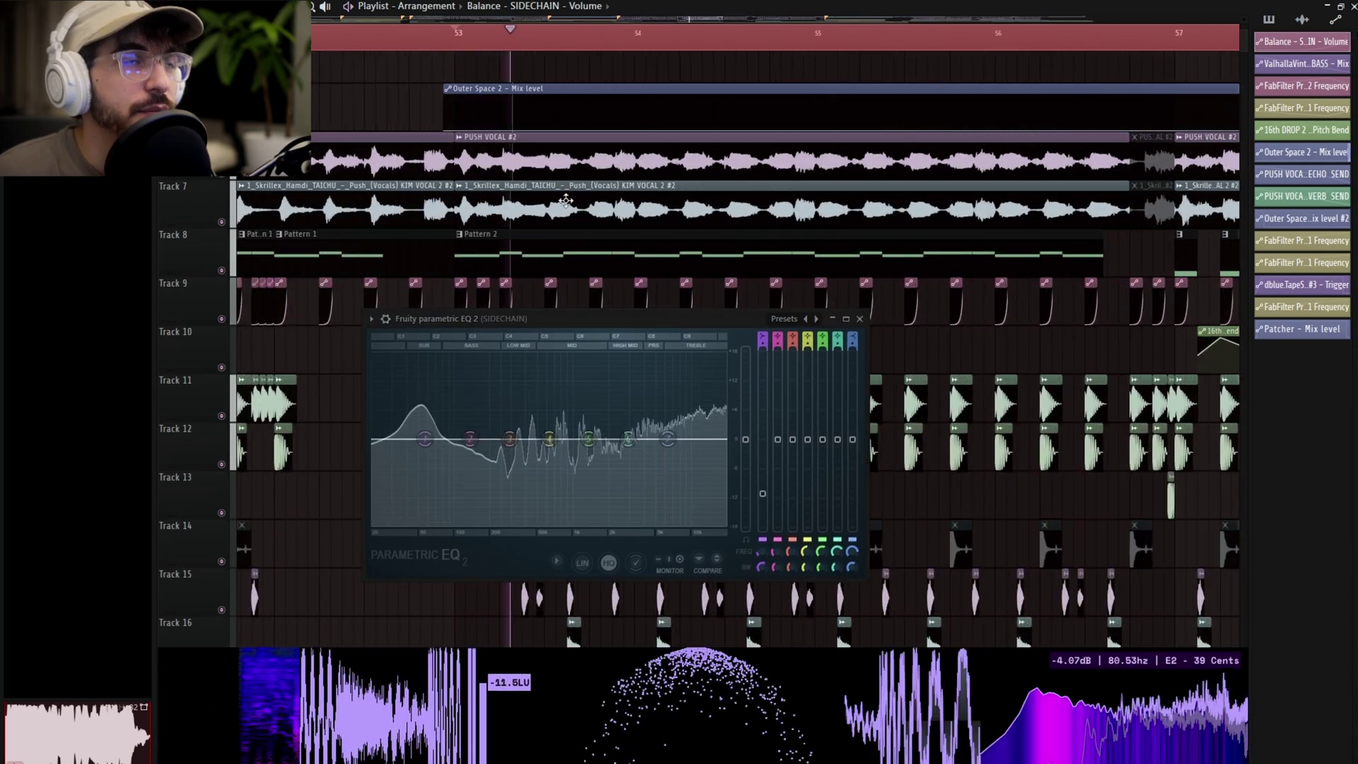
pyautogui.scroll(-4, 570, 36)
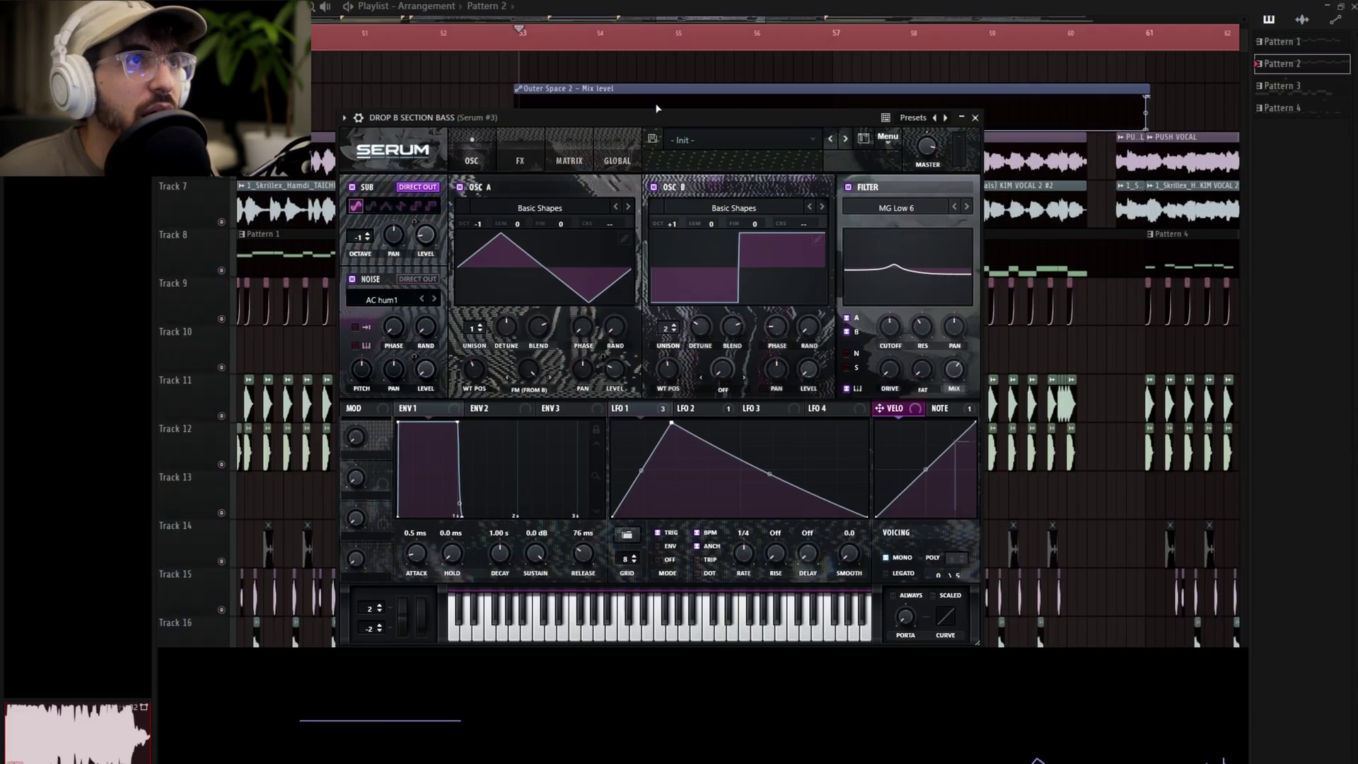
# Step: Reposition the DROP B SECTION BASS Serum window, view the patch and close it
pyautogui.moveTo(664, 117); pyautogui.dragTo(672, 119)
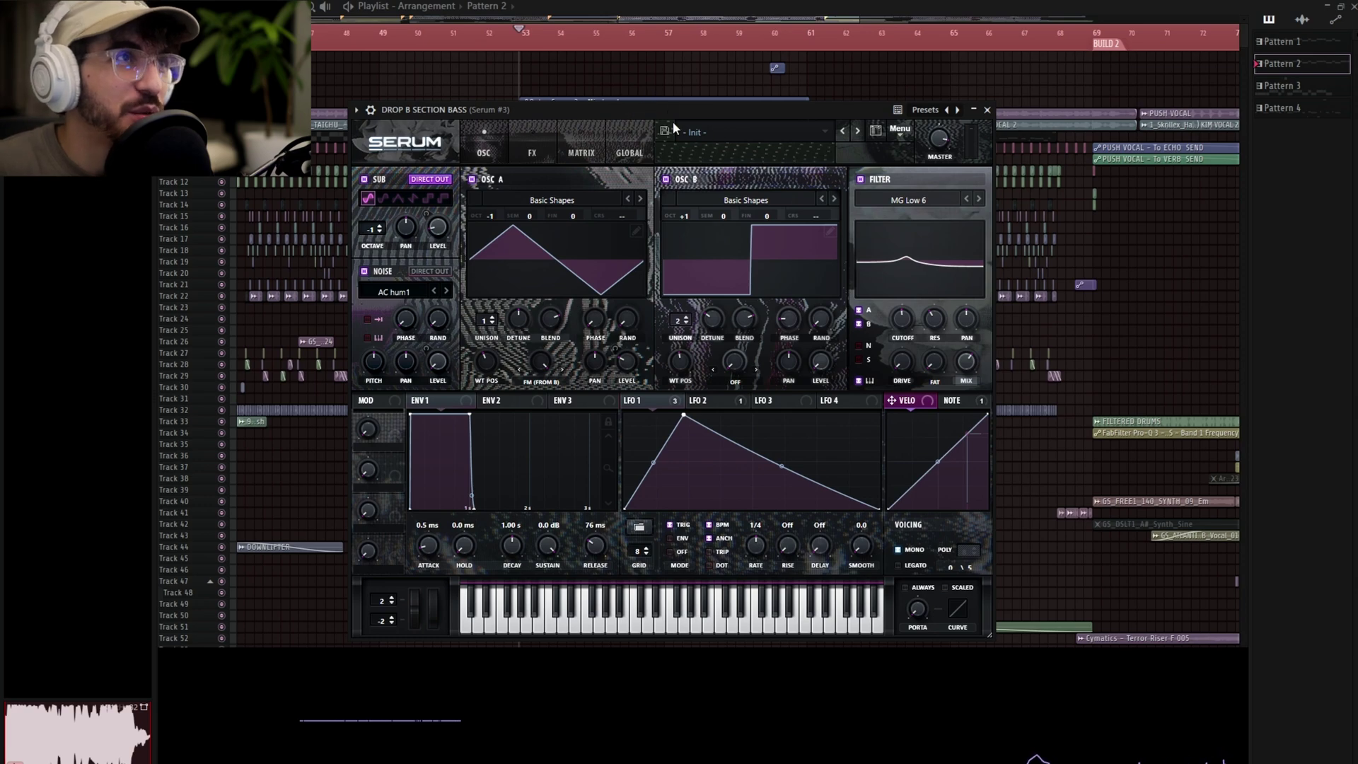
pyautogui.moveTo(730, 111); pyautogui.dragTo(809, 116)
pyautogui.press('Escape')
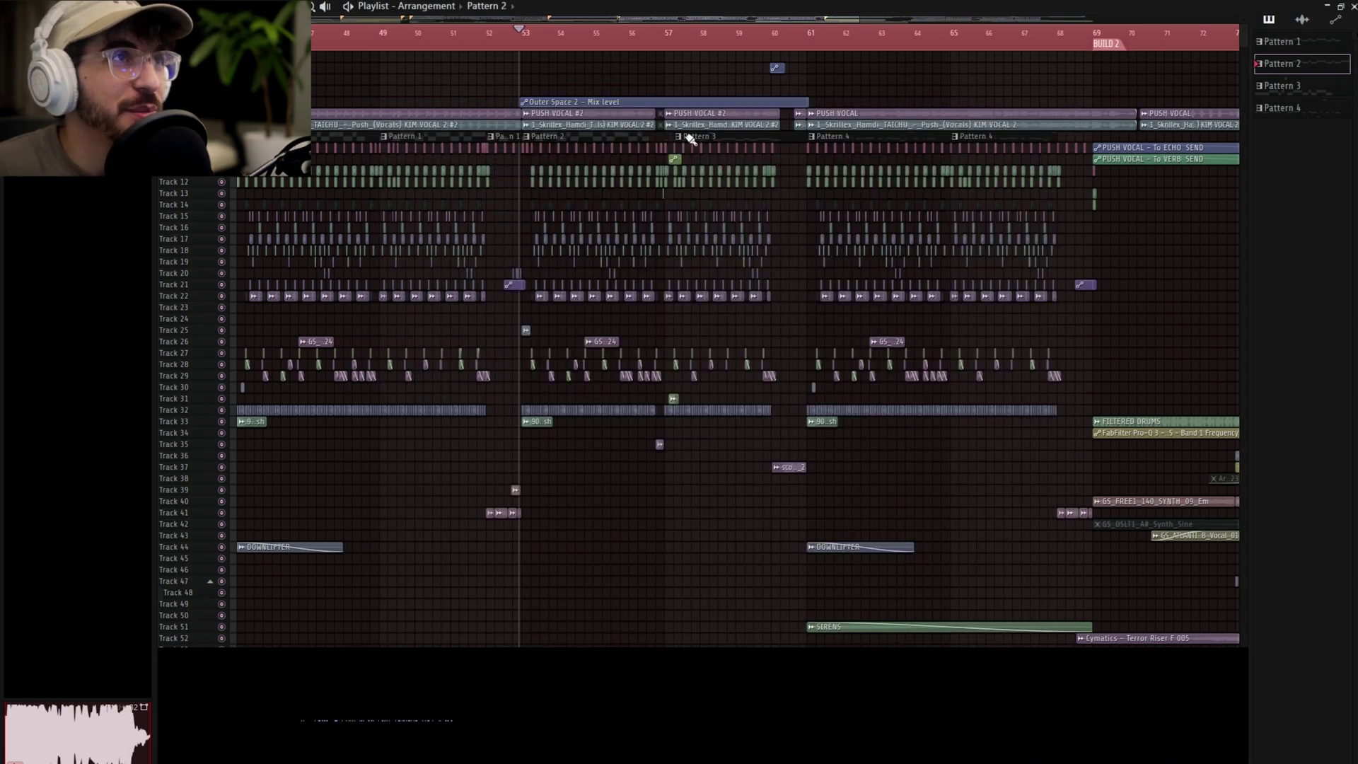
# Step: Play the arrangement from about bar 49 and again from bar 53 to compare the Pattern 1 and Pattern 2 basses
pyautogui.click(373, 35)
pyautogui.press('space')
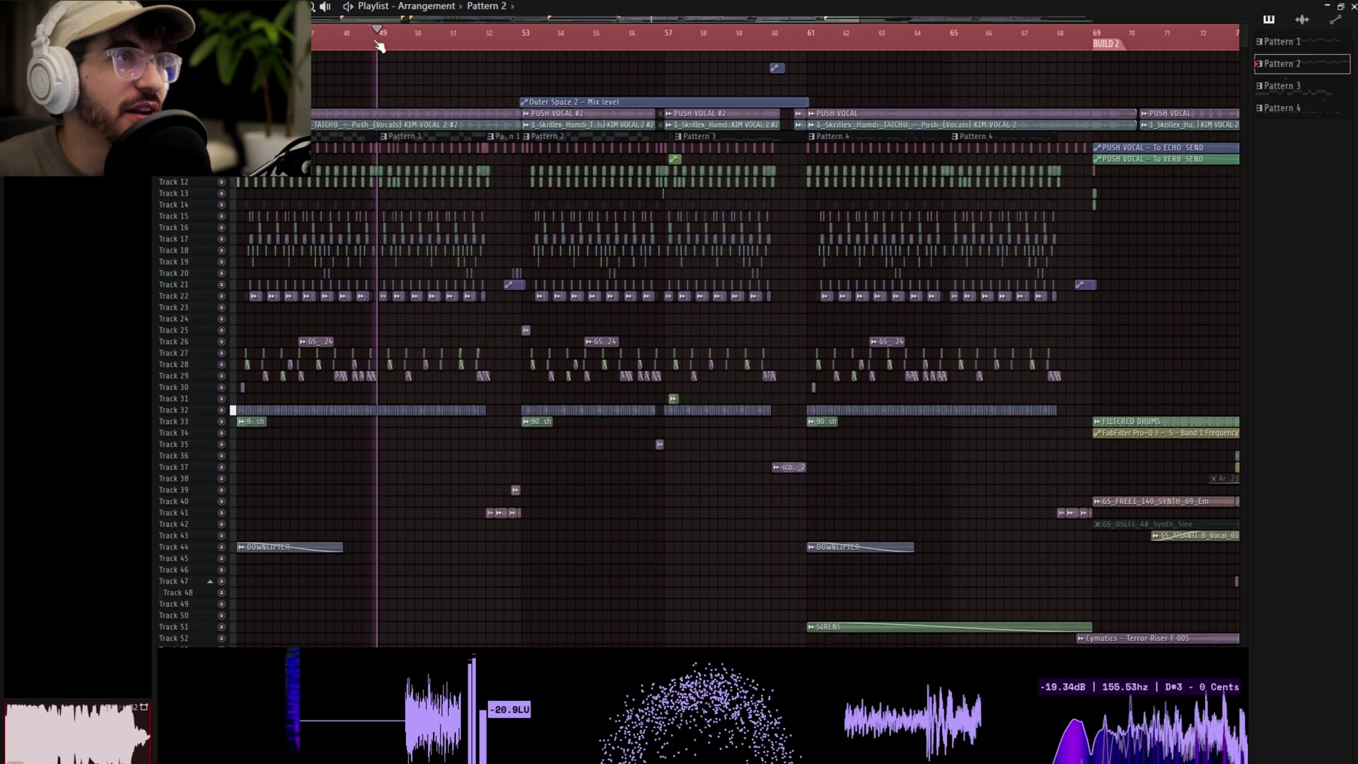
pyautogui.press('space')
pyautogui.click(526, 37)
pyautogui.press('space')
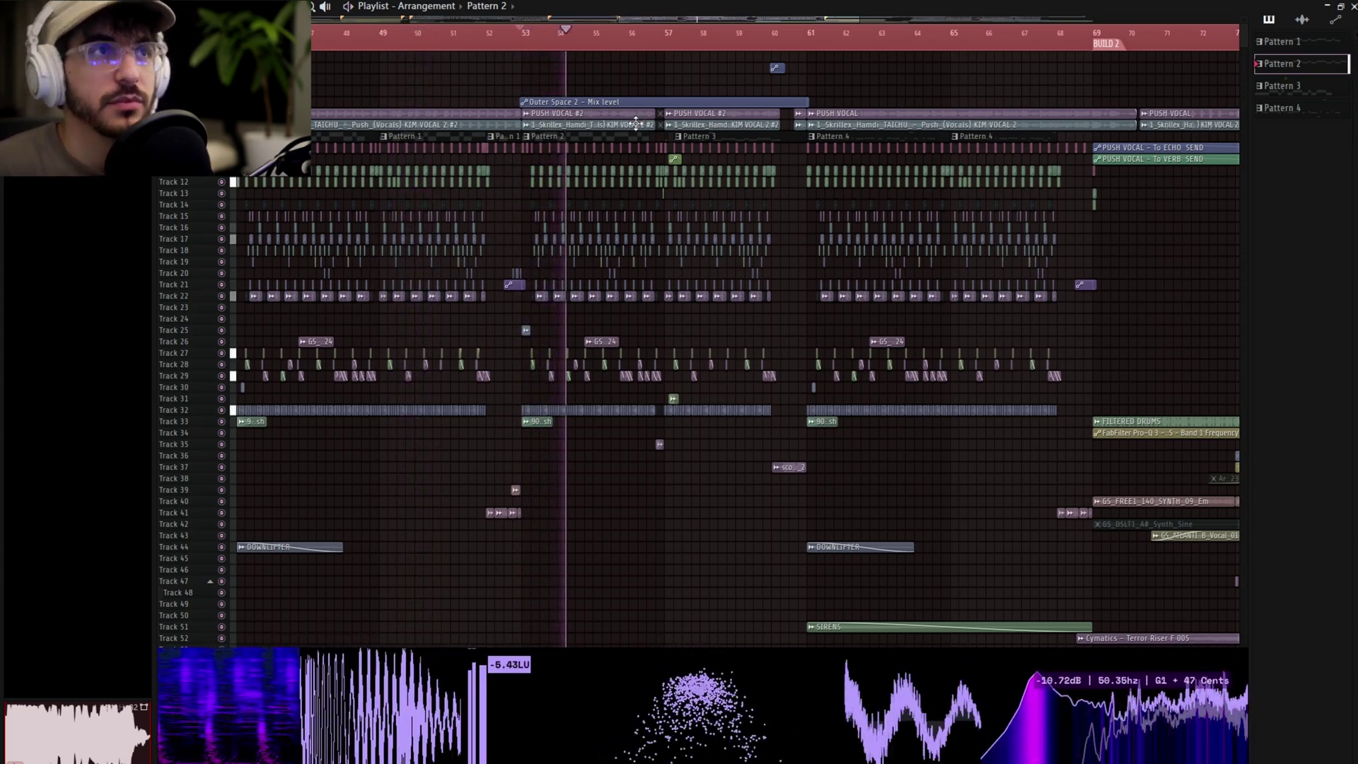
pyautogui.press('space')
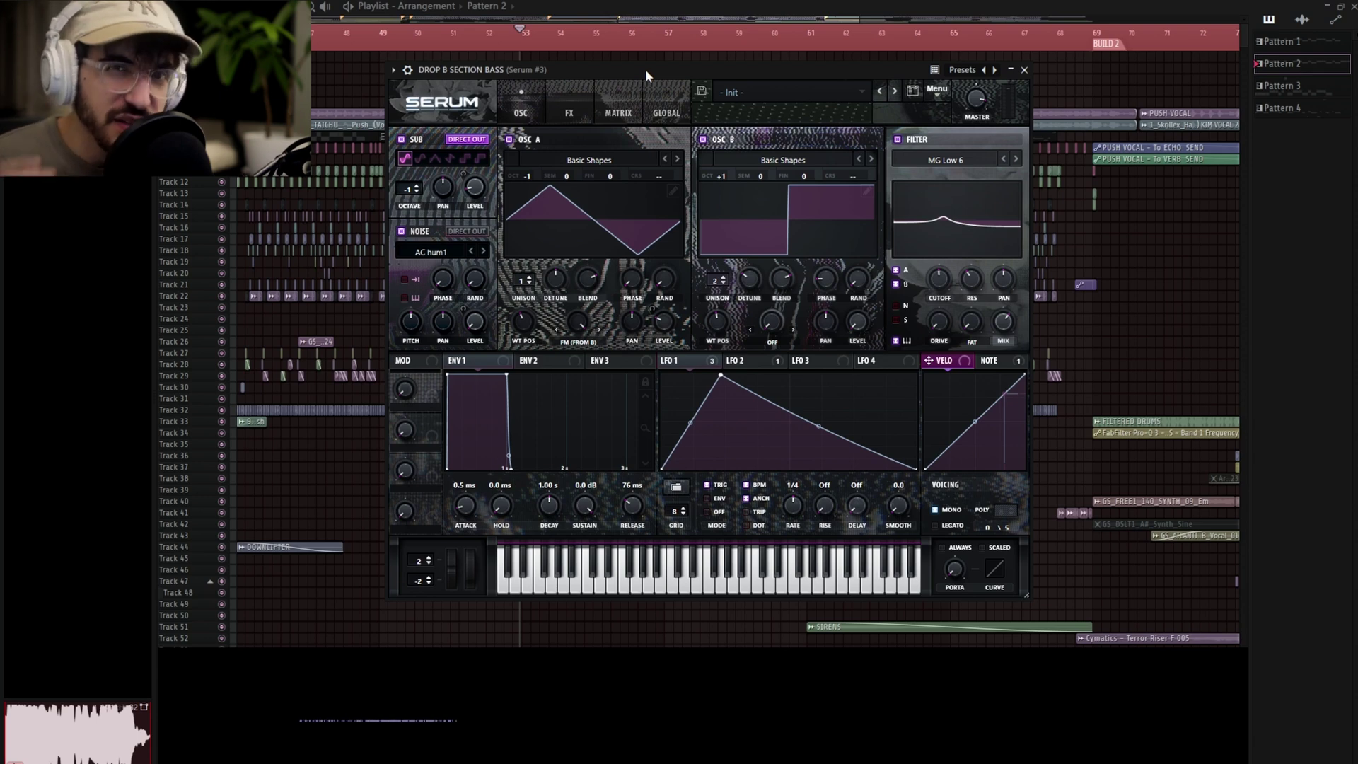
# Step: Examine oscillator A's FM (from B) control, view the DROP B SECTION BASS patch beside Serum #4, and close both windows
pyautogui.rightClick(584, 326)
pyautogui.click(556, 230)
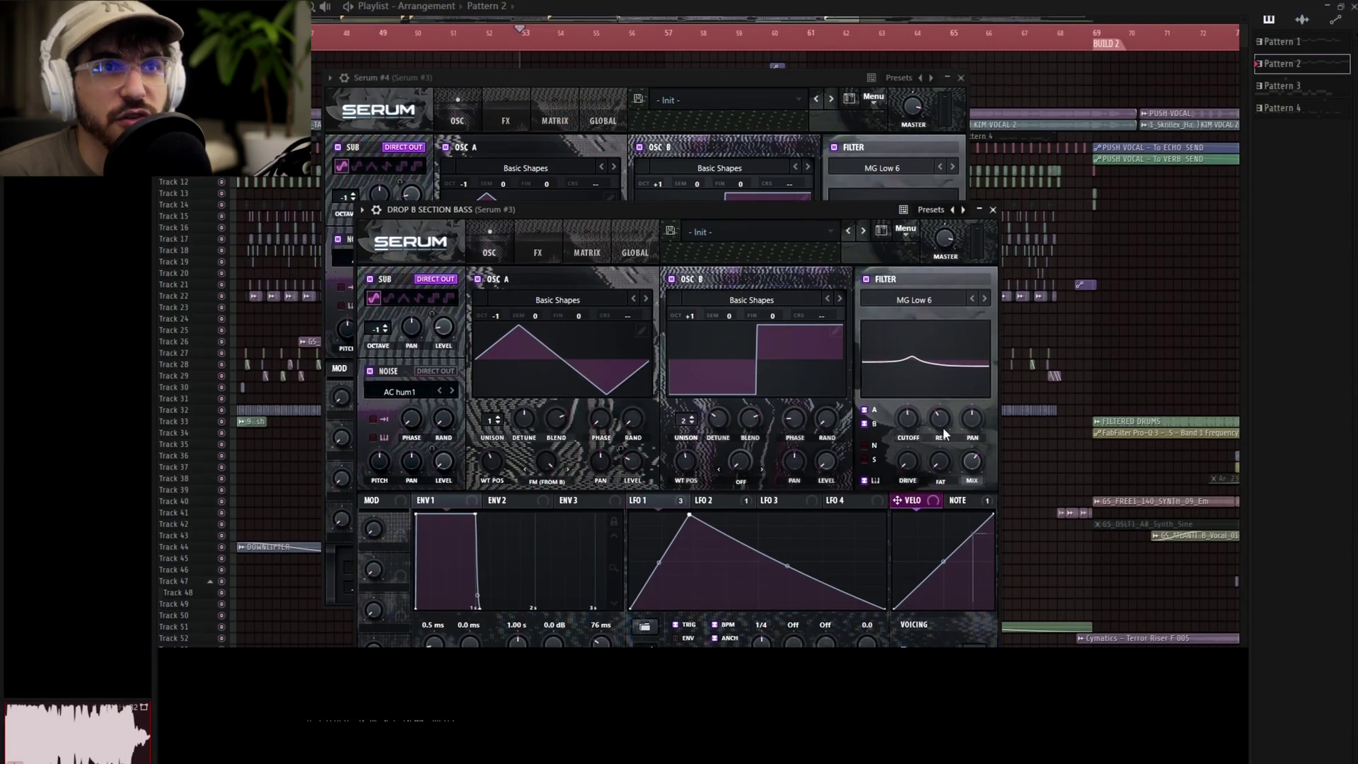
pyautogui.moveTo(865, 209); pyautogui.dragTo(863, 254)
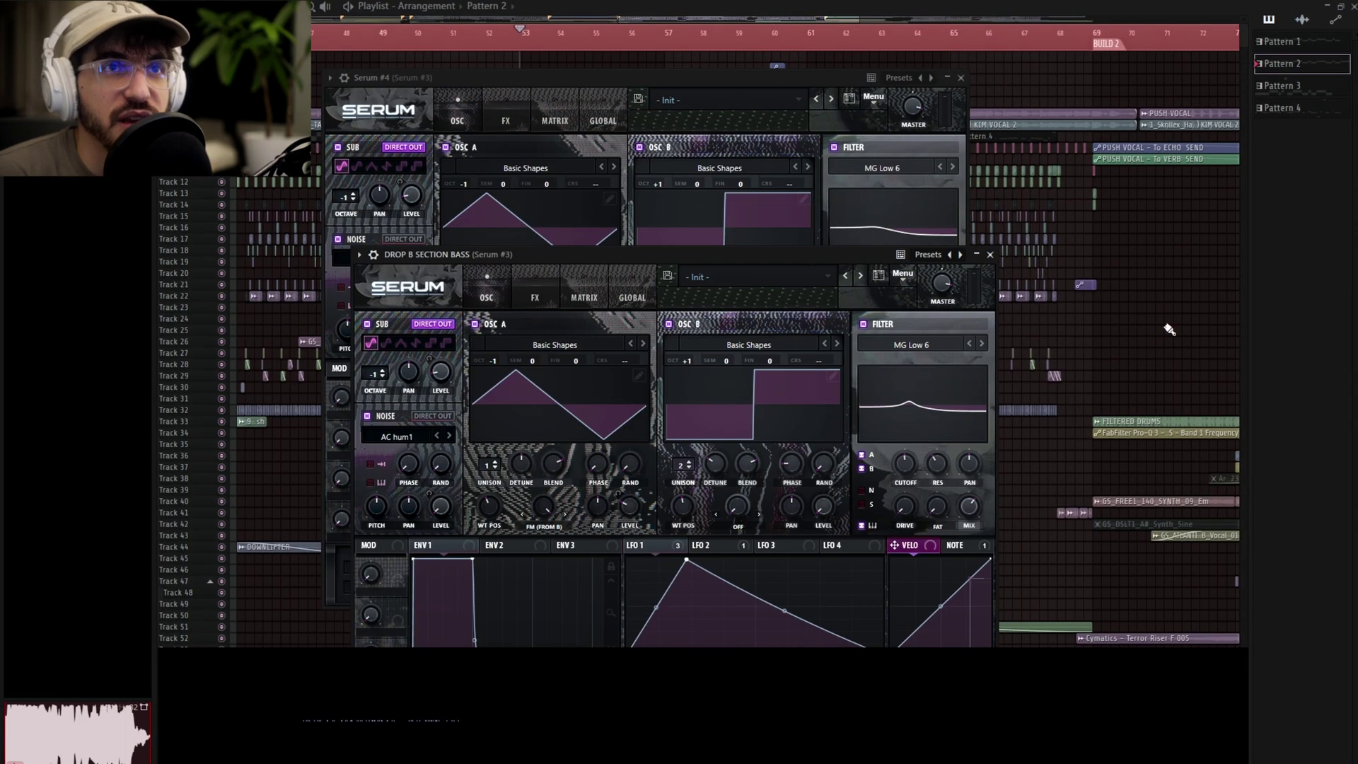
pyautogui.rightClick(1164, 325)
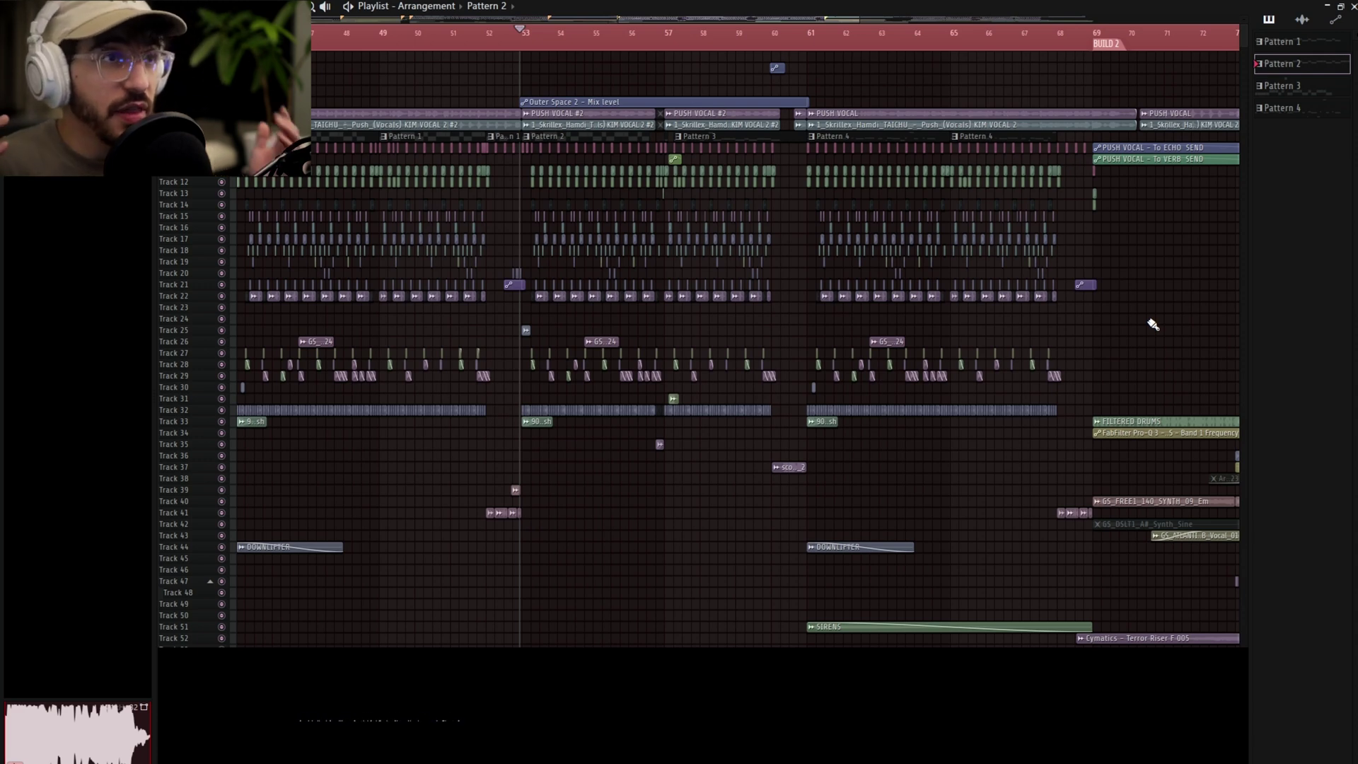